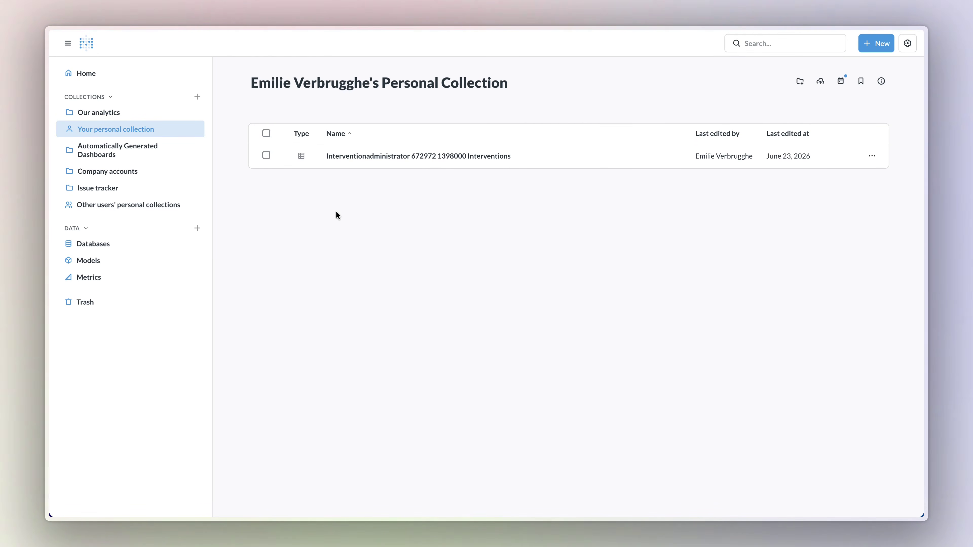
pyautogui.click(283, 164)
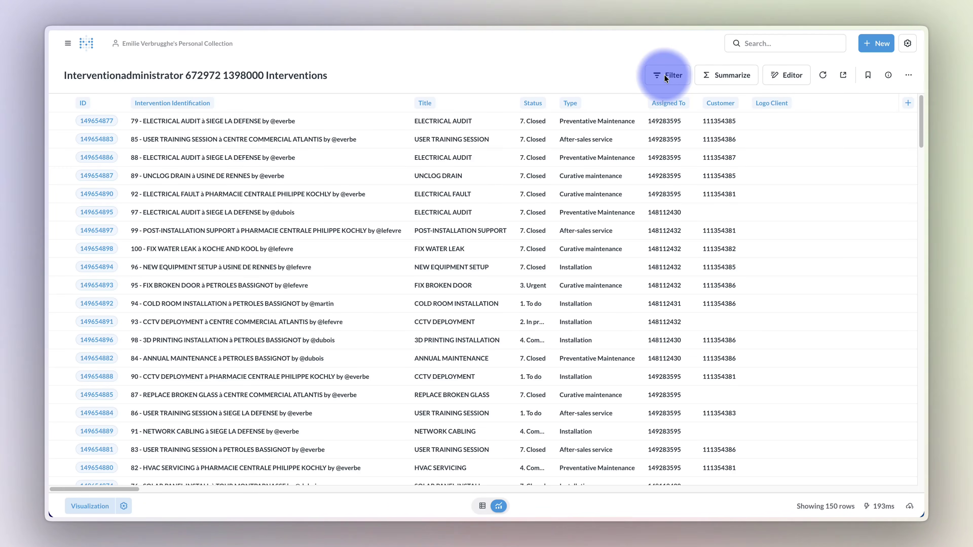
pyautogui.click(731, 78)
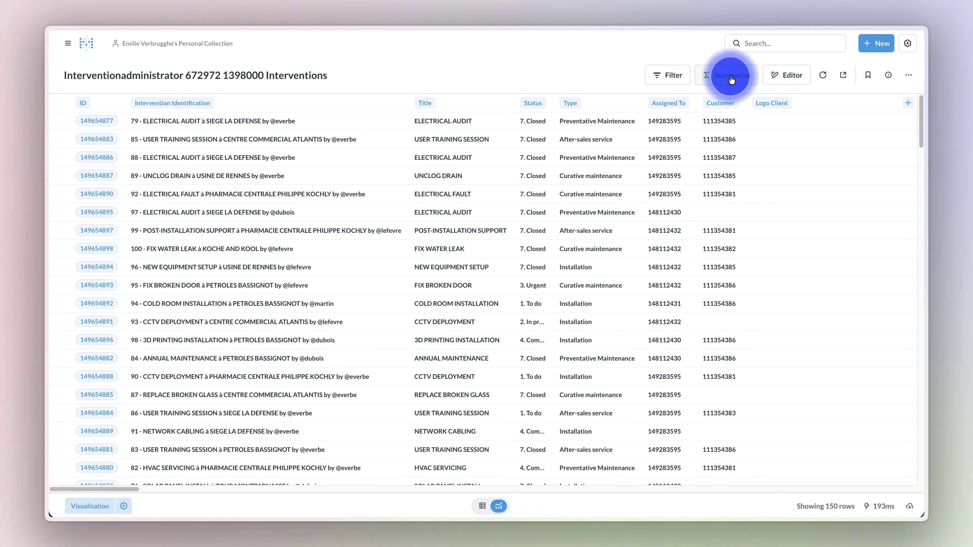
pyautogui.click(787, 74)
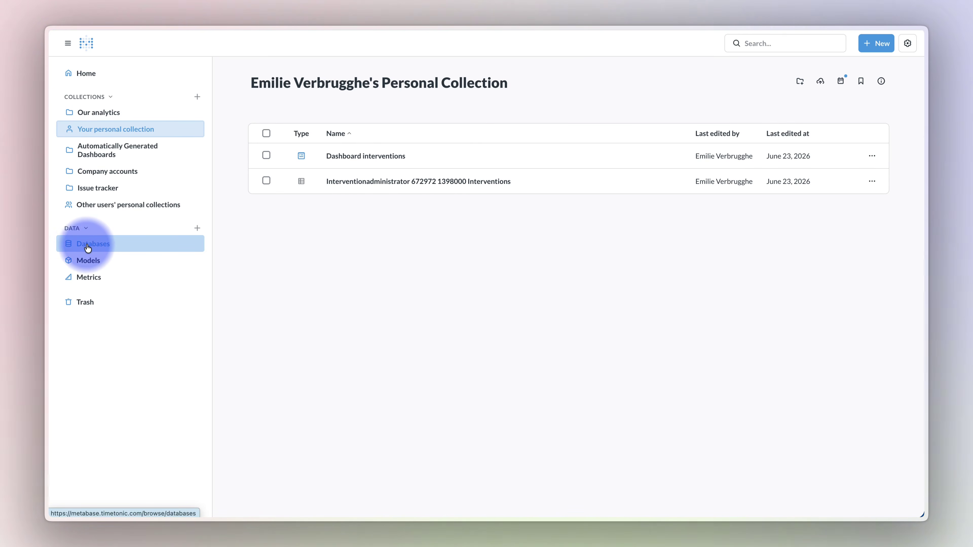
pyautogui.click(98, 246)
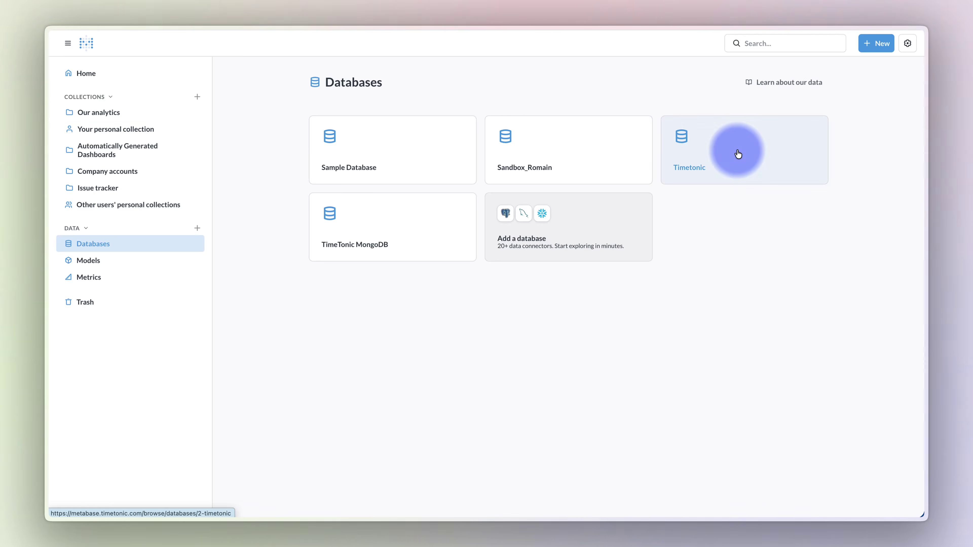
pyautogui.click(738, 152)
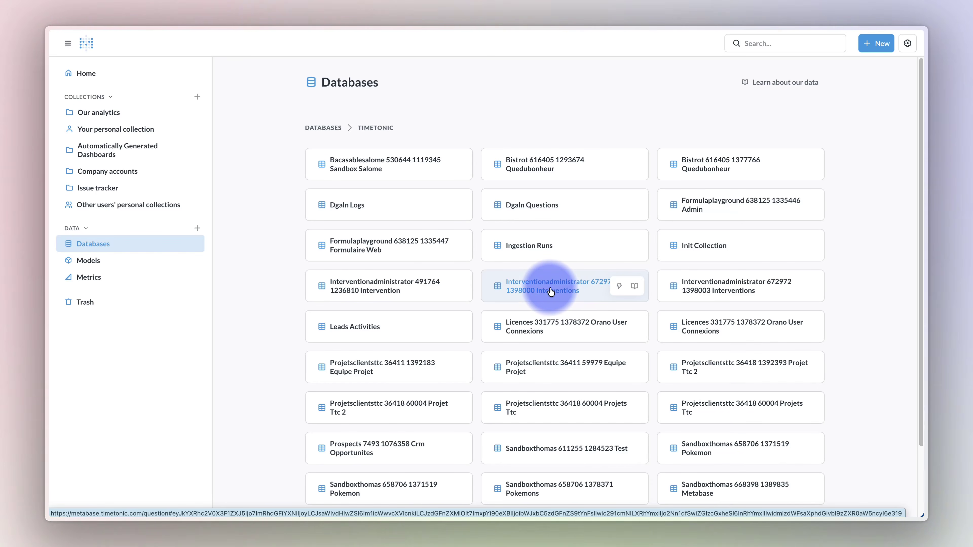
pyautogui.click(620, 287)
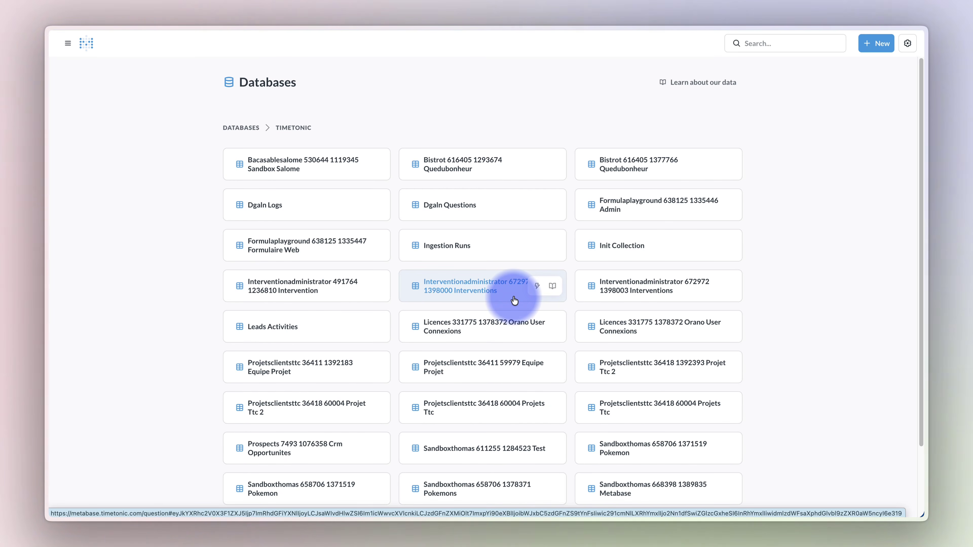
pyautogui.click(537, 287)
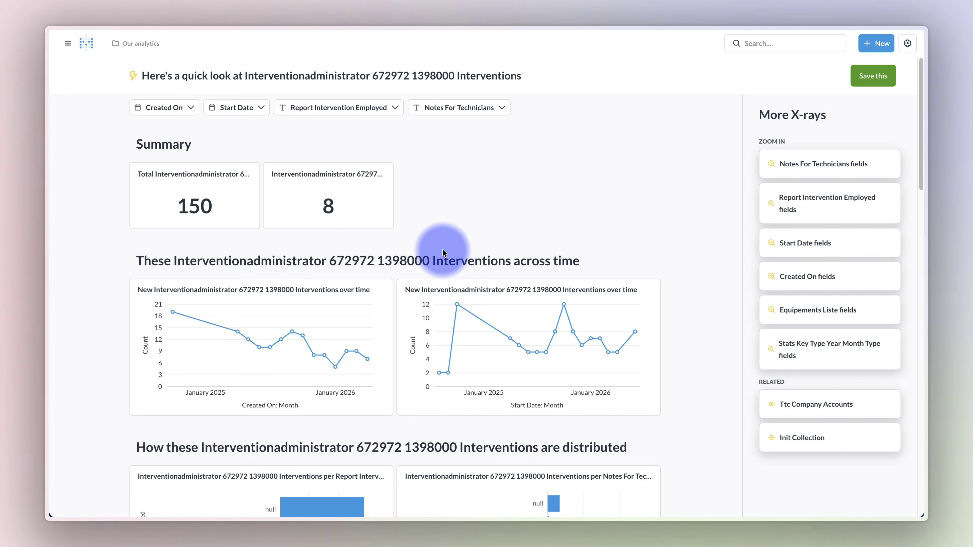
pyautogui.scroll(-3, 443, 249)
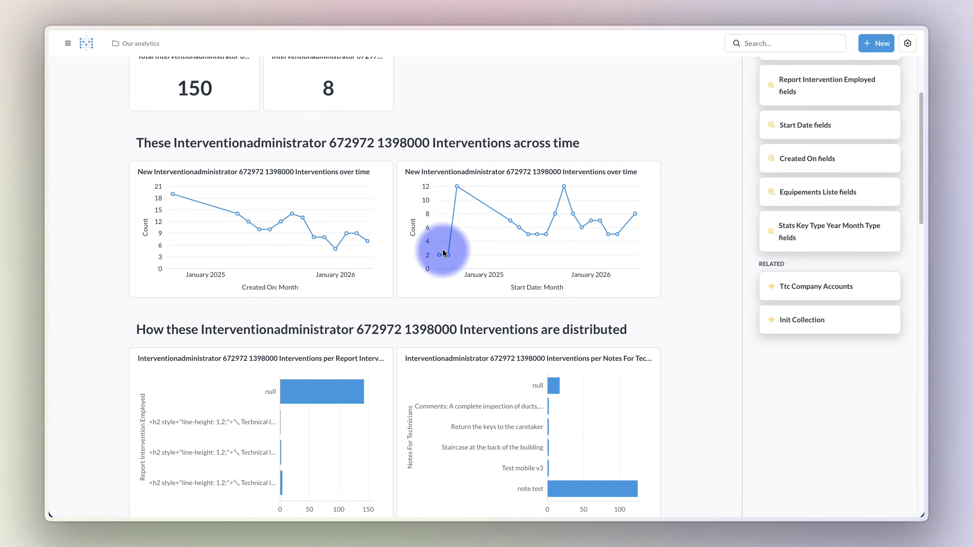
pyautogui.click(444, 299)
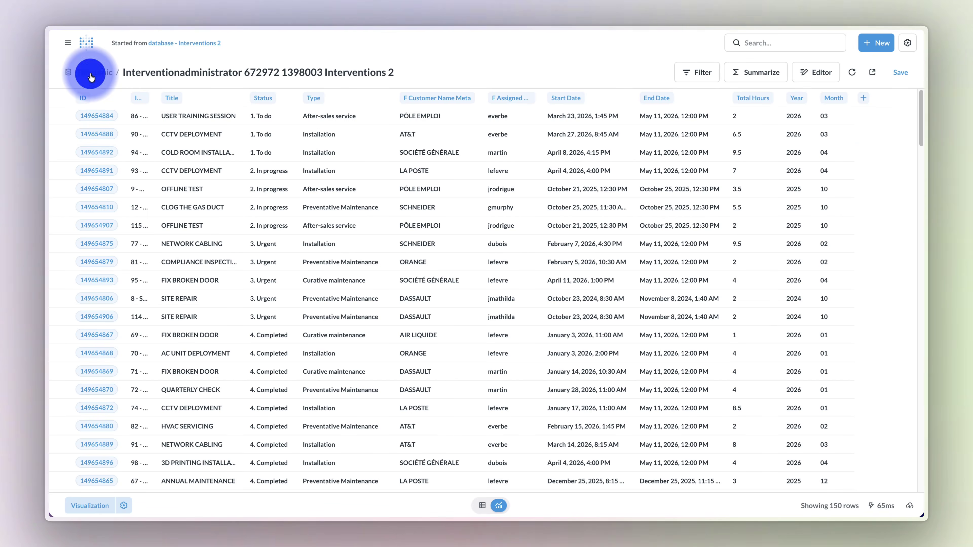
pyautogui.click(91, 74)
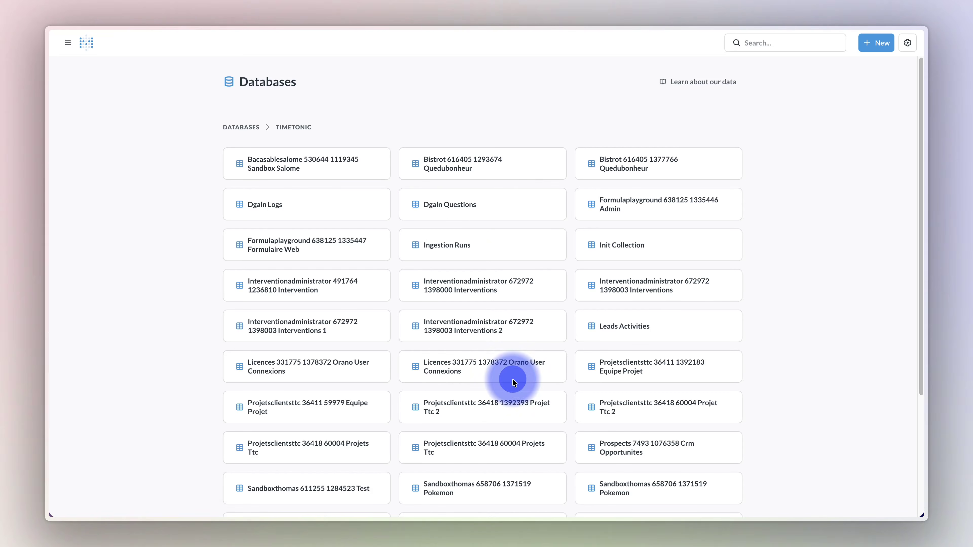
pyautogui.click(556, 330)
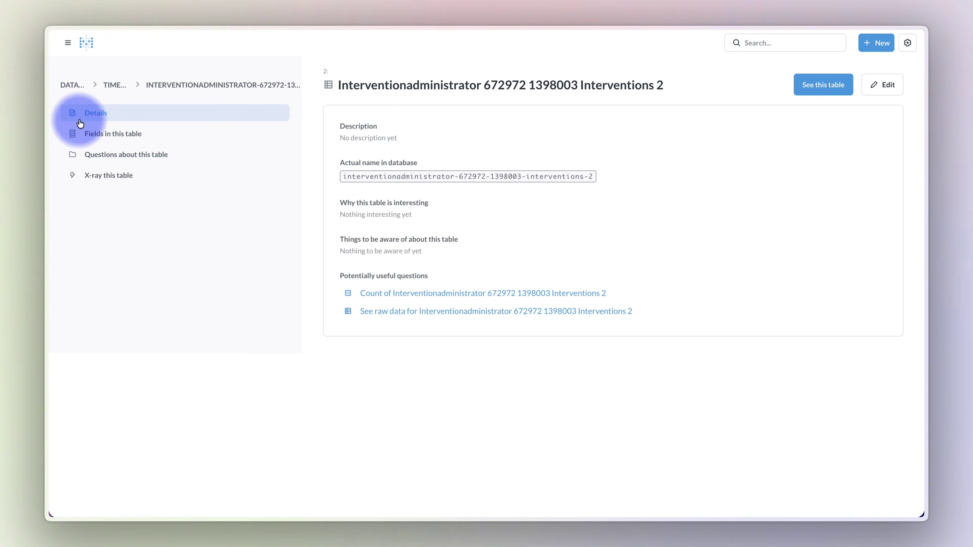
pyautogui.click(99, 138)
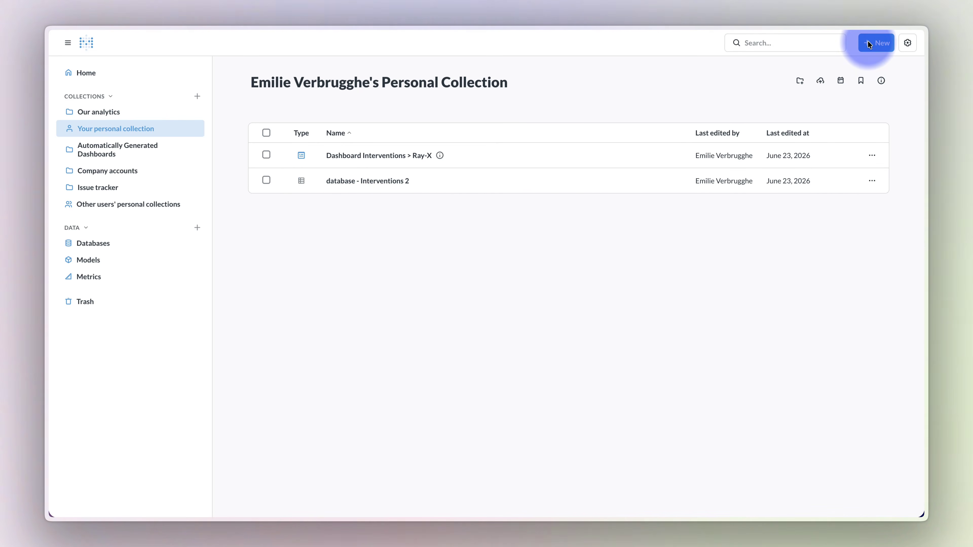
# Create a dashboard named "Dashboard interventions" in the personal collection
pyautogui.click(874, 45)
pyautogui.click(836, 104)
pyautogui.click(365, 232)
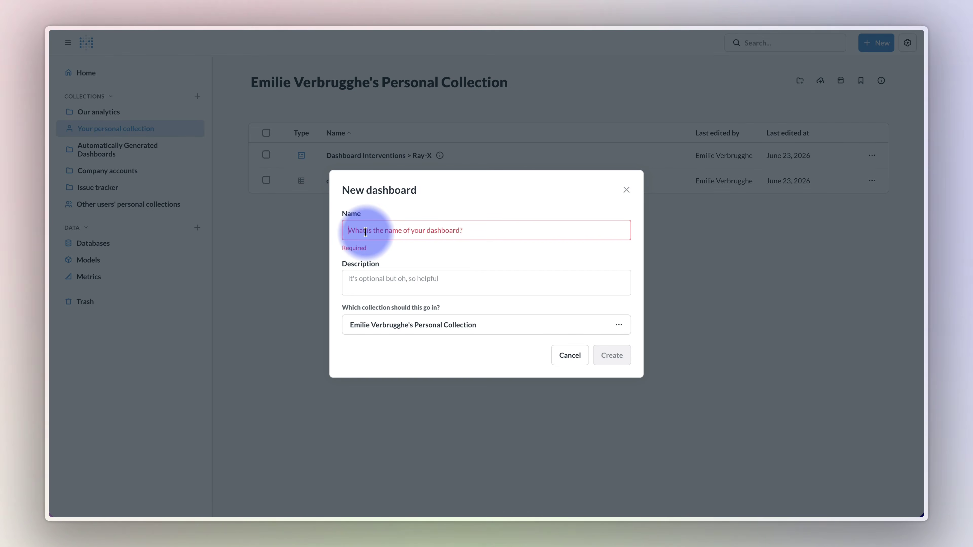
pyautogui.write('Das')
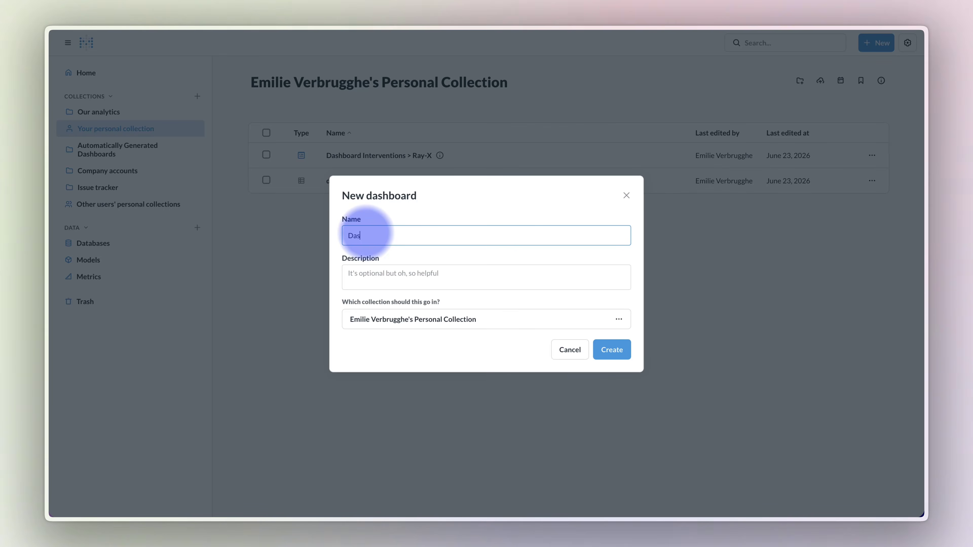
pyautogui.write('hboard interventions')
pyautogui.click(616, 352)
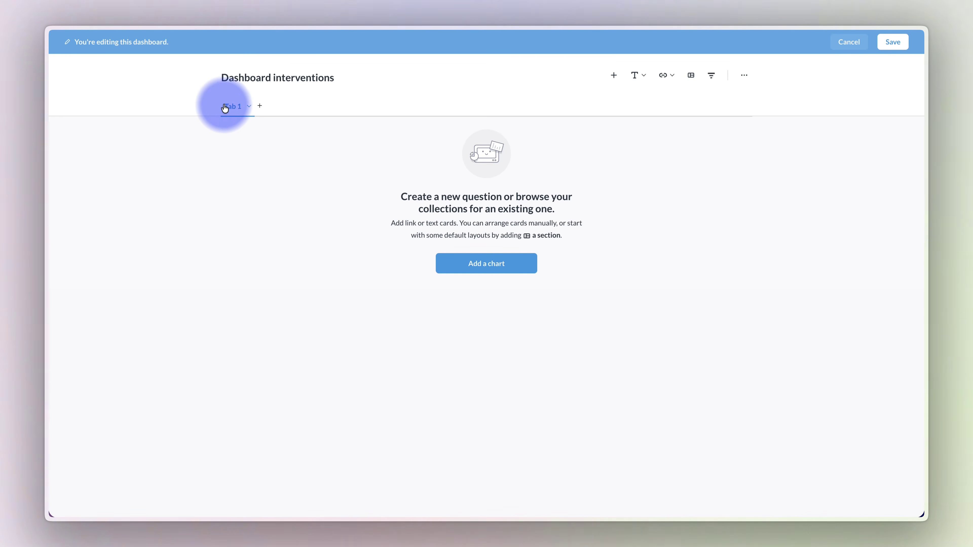
pyautogui.click(483, 264)
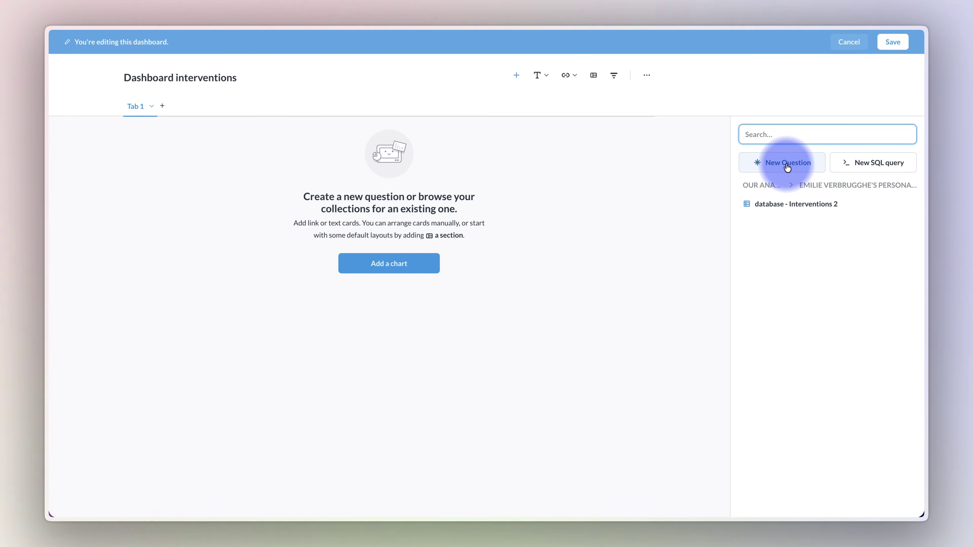
pyautogui.click(786, 164)
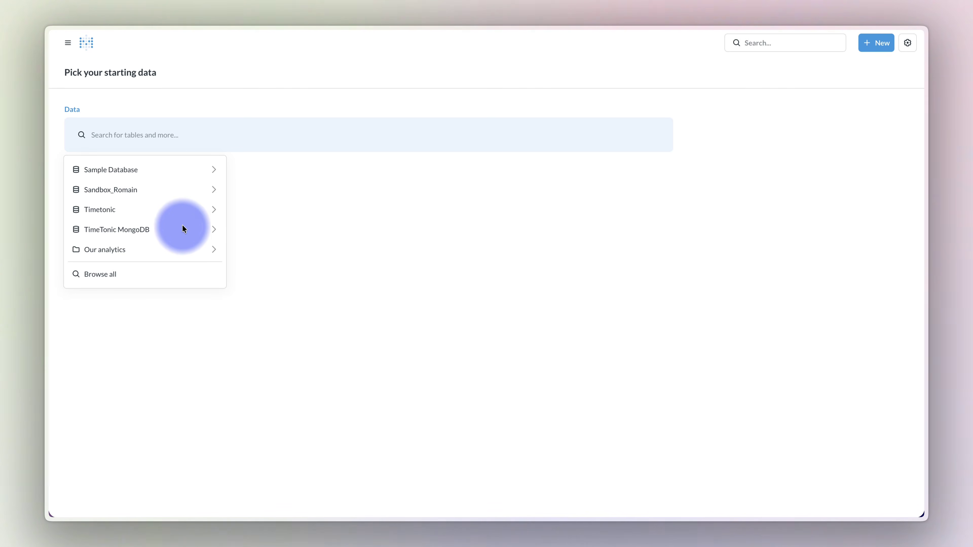
pyautogui.click(215, 212)
pyautogui.scroll(-2, 191, 334)
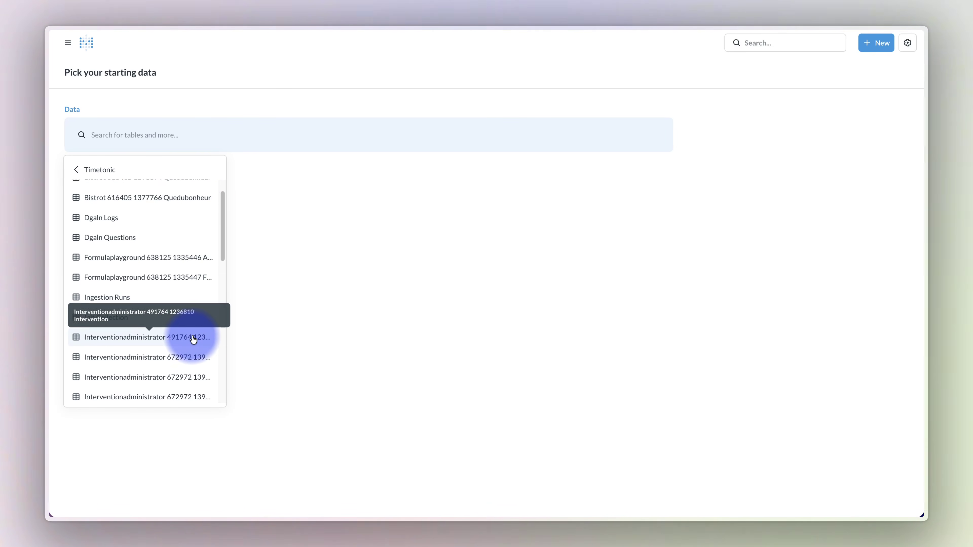
pyautogui.scroll(-3, 193, 340)
pyautogui.click(191, 338)
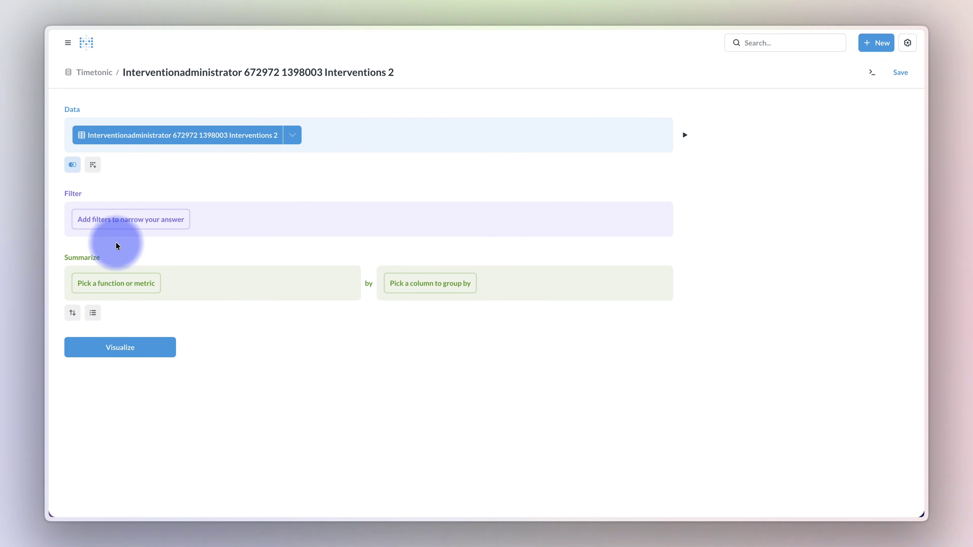
# Summarize the table by count of rows grouped by Type and visualize the result
pyautogui.click(122, 289)
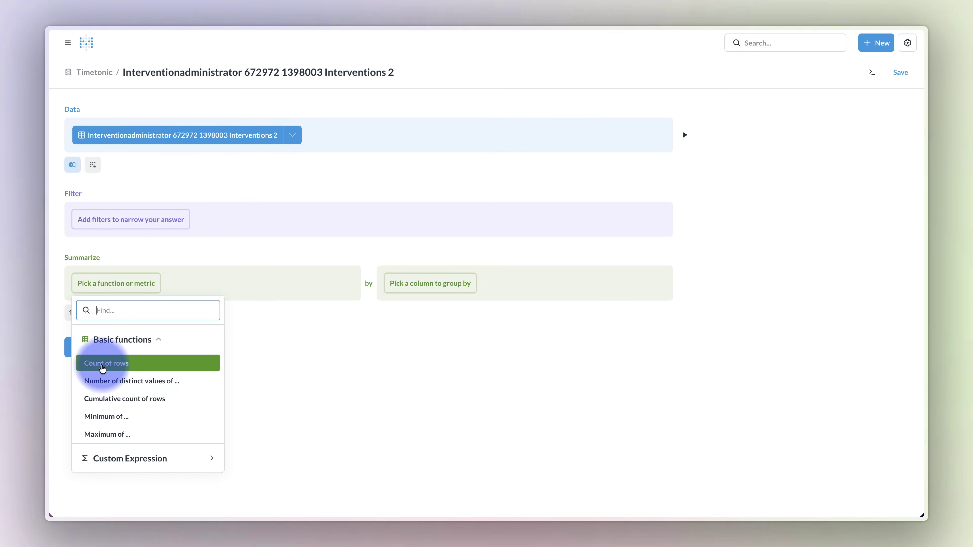
pyautogui.click(95, 369)
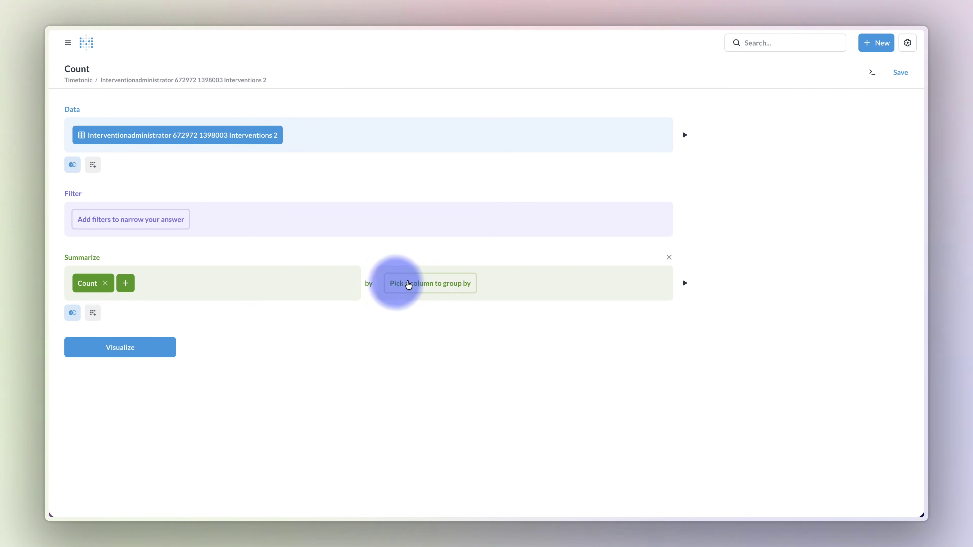
pyautogui.click(428, 286)
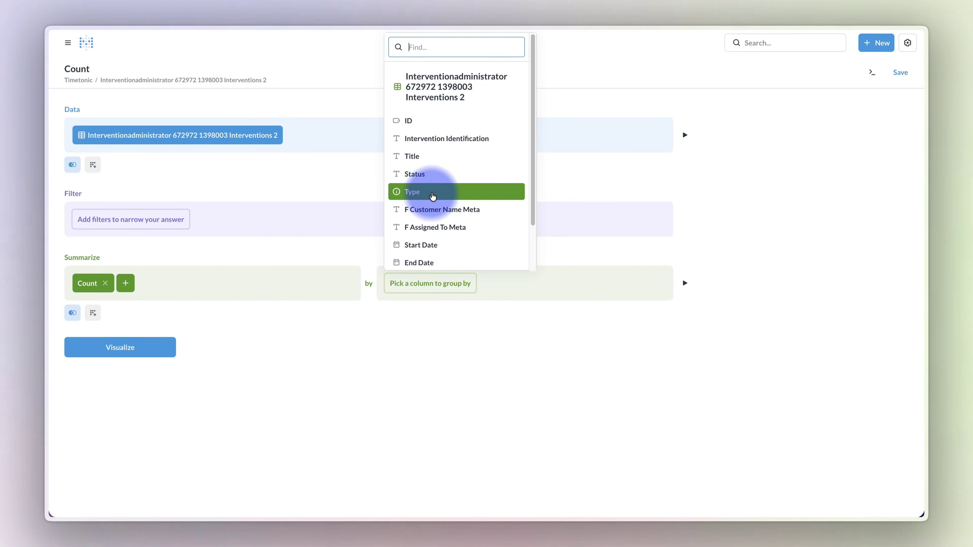
pyautogui.click(422, 196)
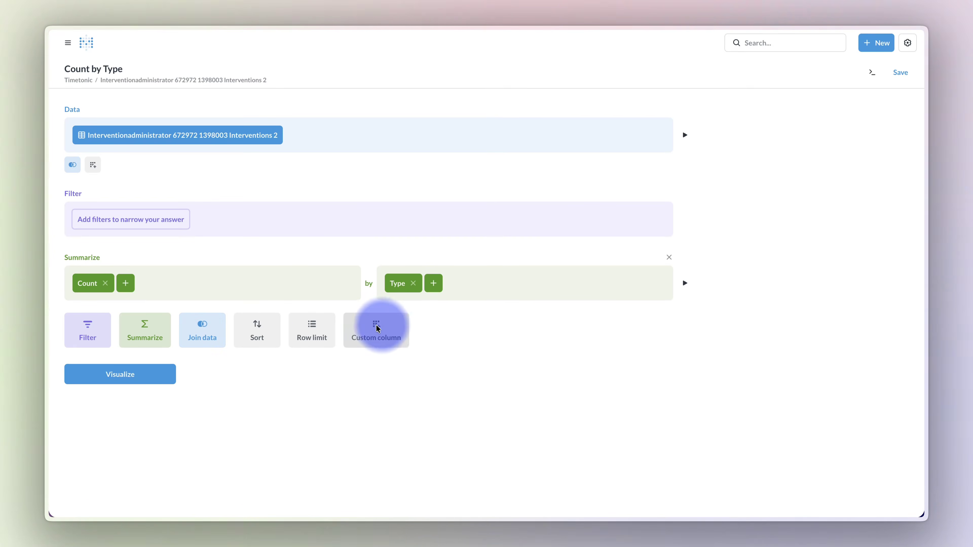
pyautogui.click(122, 376)
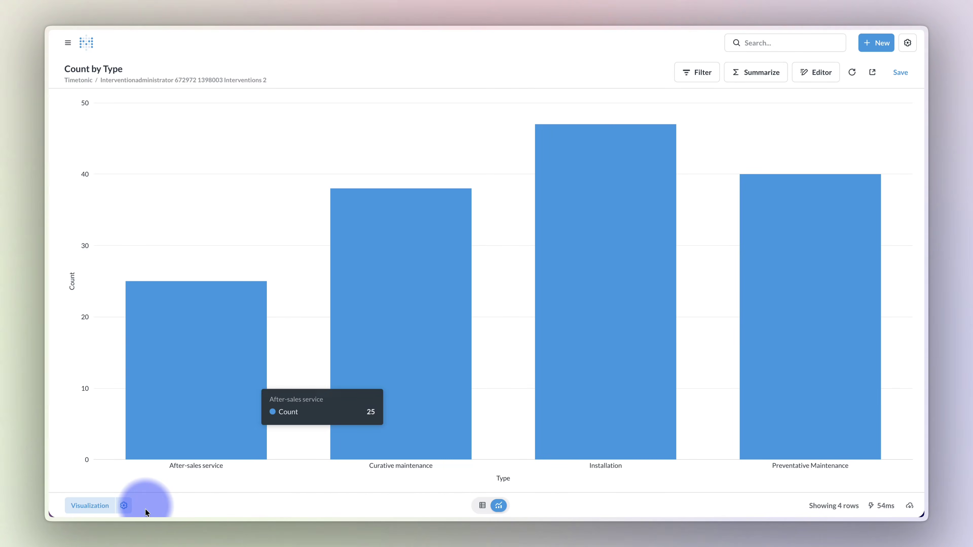
# Switch the Count by Type visualization to a pie chart
pyautogui.click(93, 506)
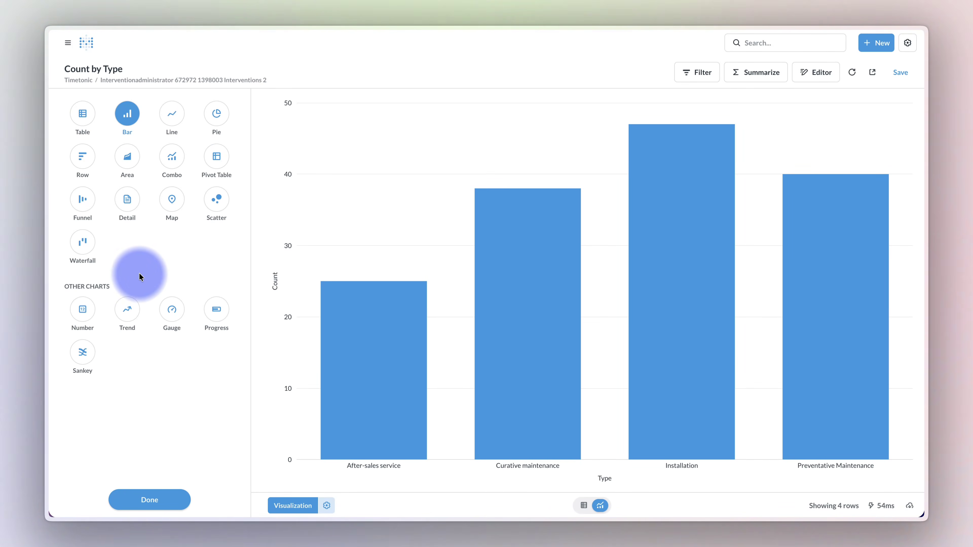
pyautogui.click(217, 115)
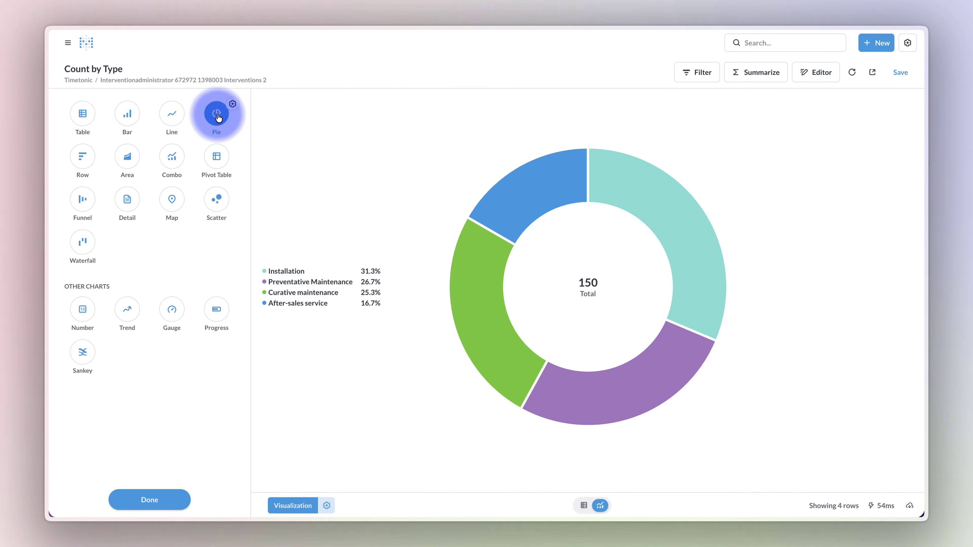
pyautogui.click(150, 499)
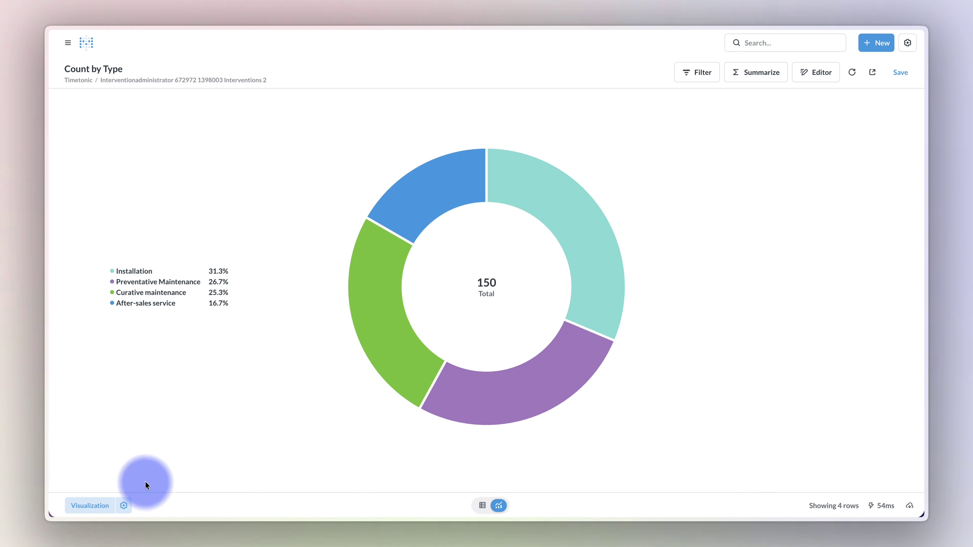
# Change the colour of the Installation slice to yellow in the pie chart settings
pyautogui.click(123, 506)
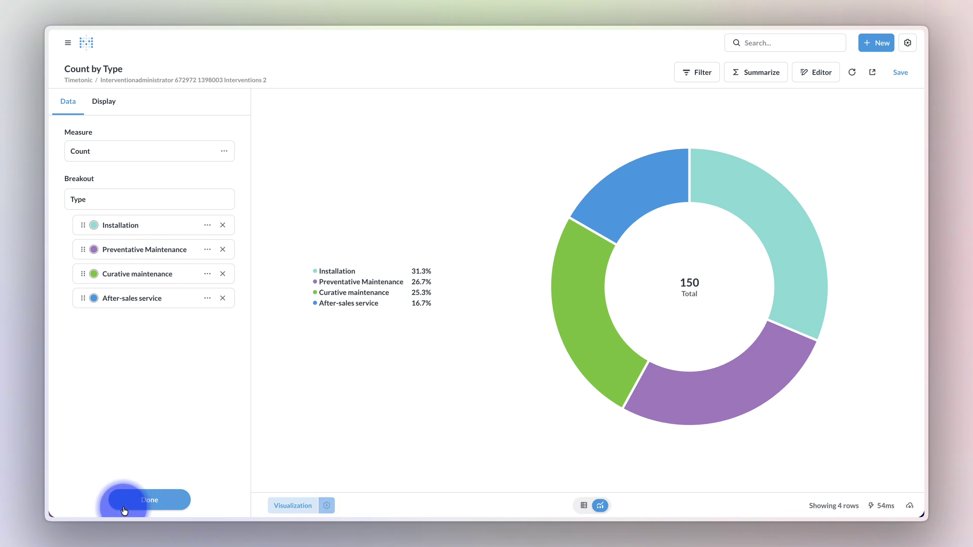
pyautogui.click(94, 226)
pyautogui.click(124, 247)
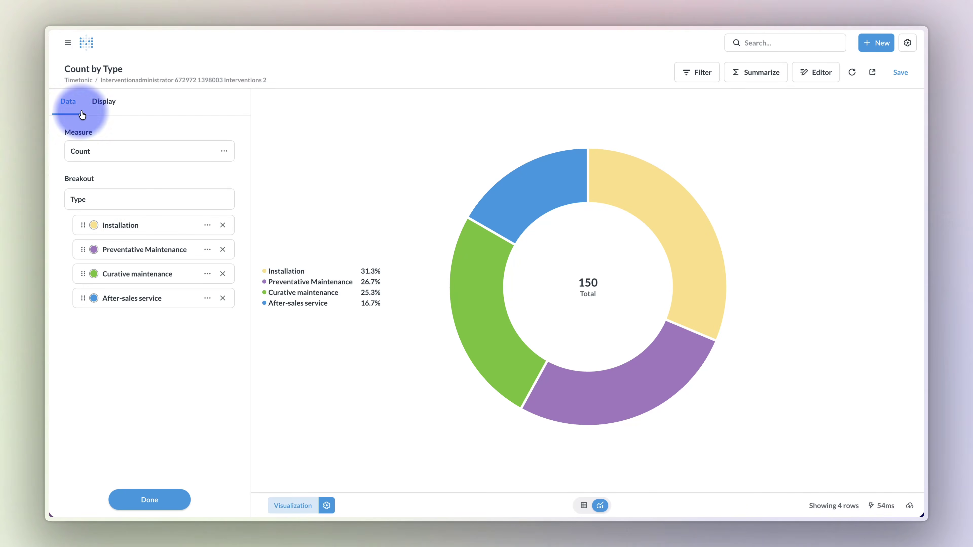
# Display the percentages on the pie chart, turn slice labels off and finish the chart settings
pyautogui.click(103, 101)
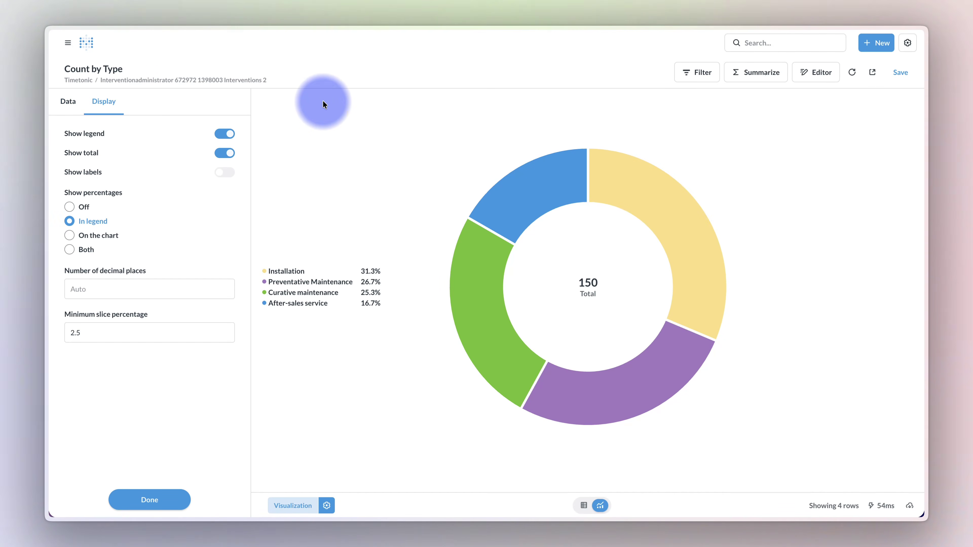
pyautogui.click(70, 236)
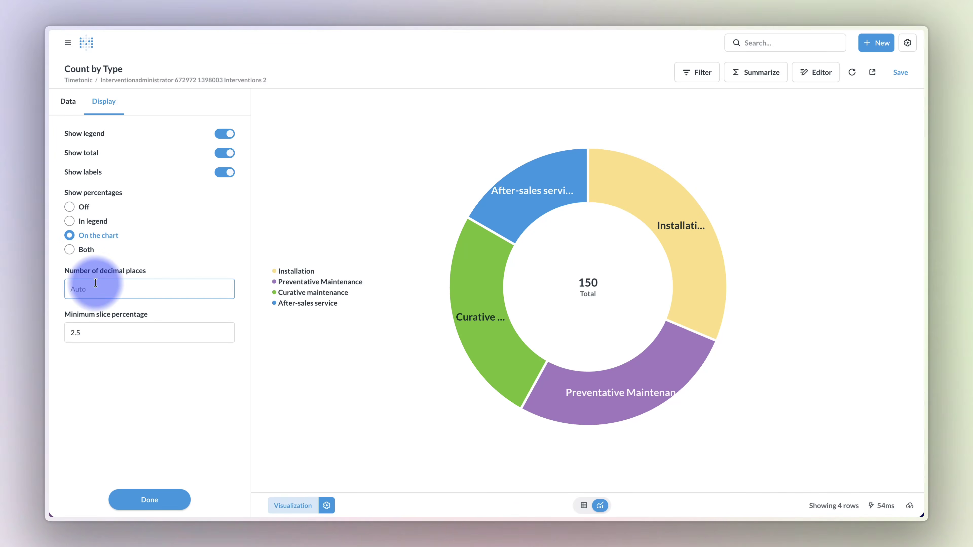
pyautogui.click(224, 172)
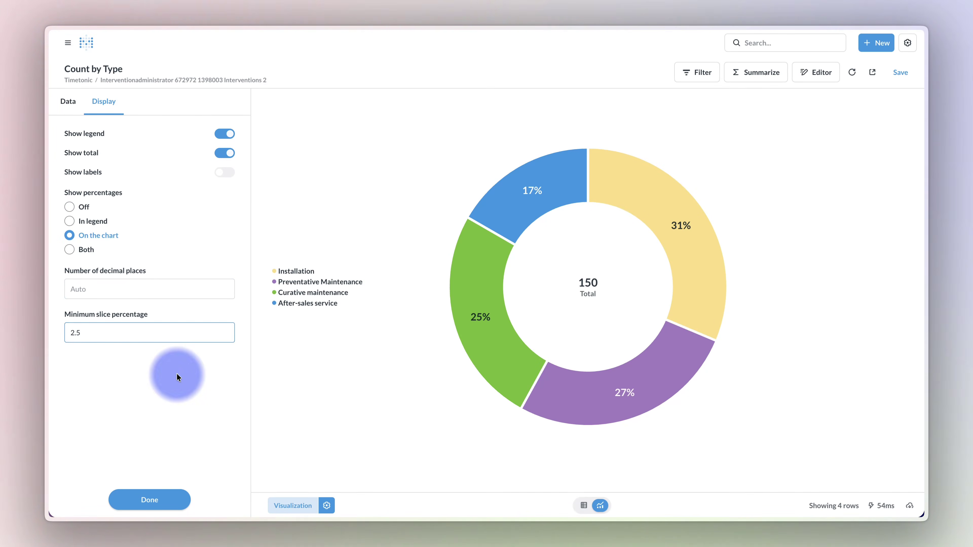
pyautogui.click(172, 504)
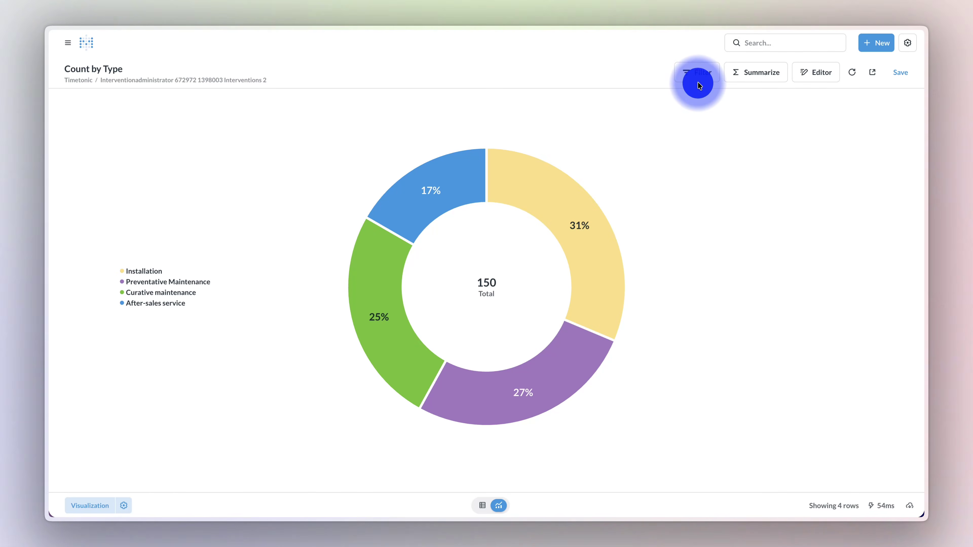
# Review the question's filter and summarize options, and open its query in the editor
pyautogui.click(698, 72)
pyautogui.click(756, 79)
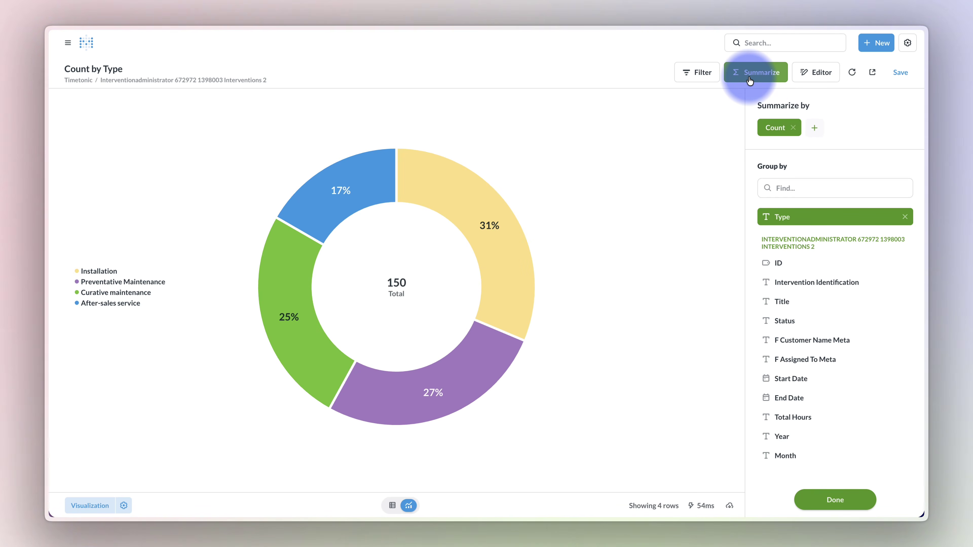
pyautogui.click(804, 69)
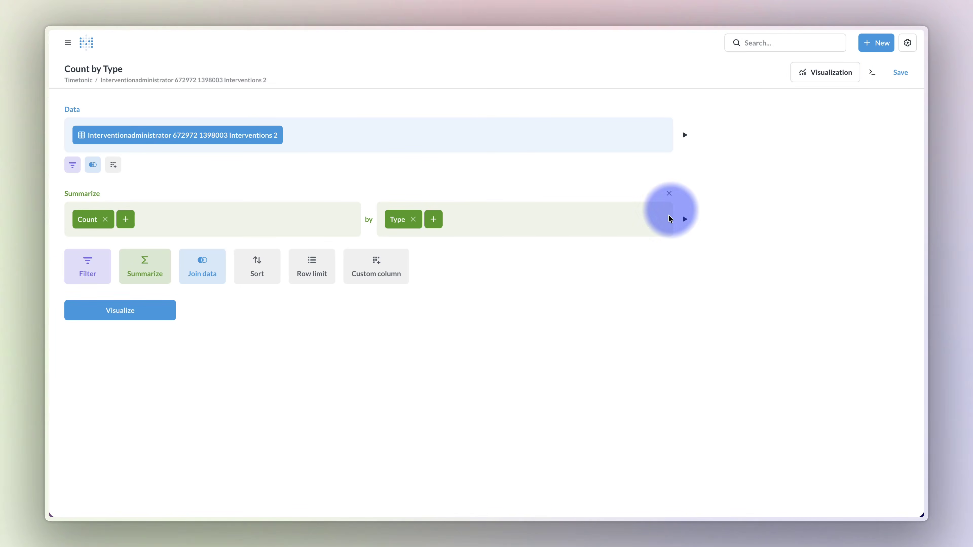
# Save the pie chart question under the name "Interventions- count row"
pyautogui.click(901, 71)
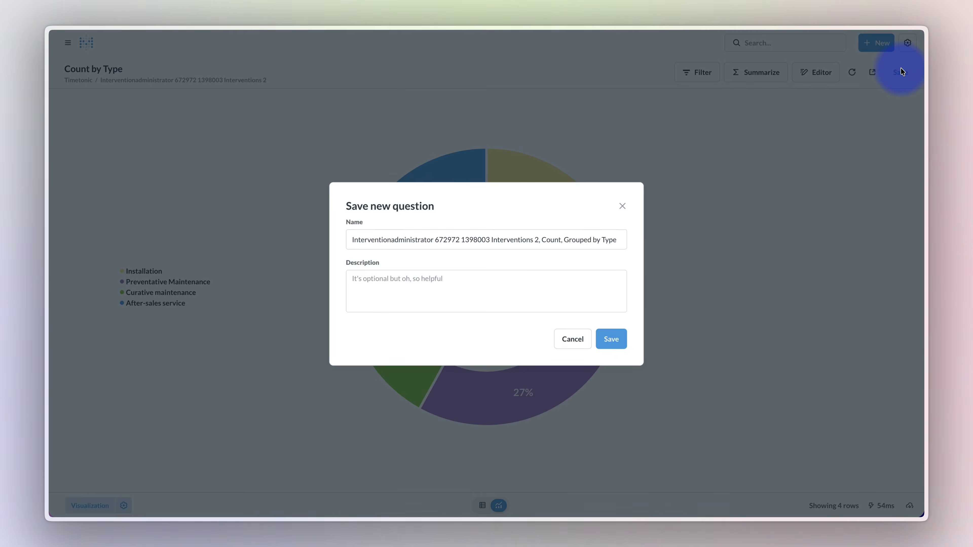
pyautogui.doubleClick(394, 238)
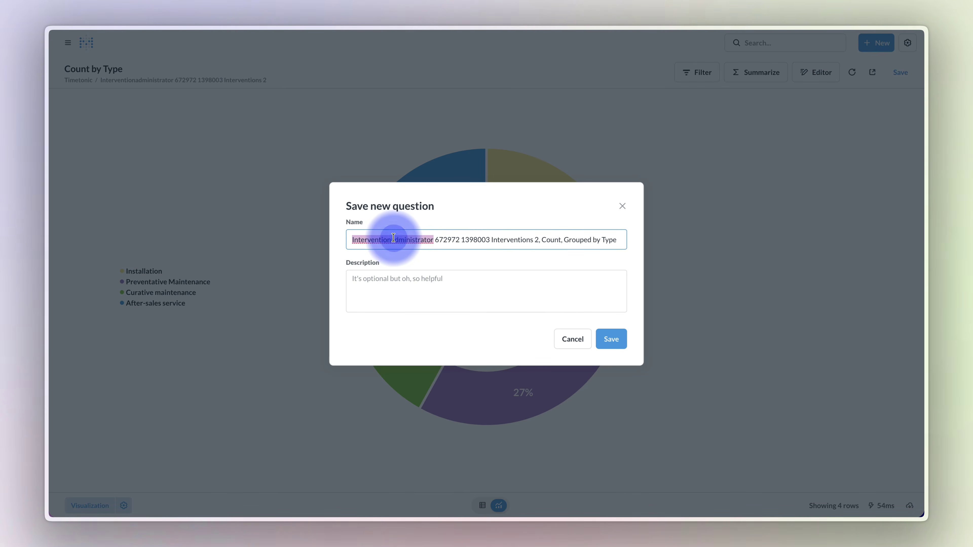
pyautogui.tripleClick(393, 238)
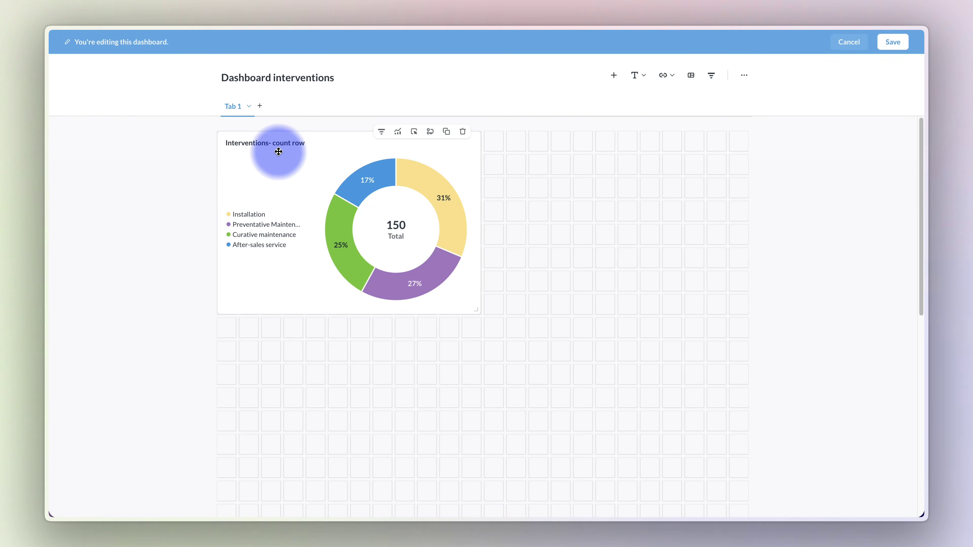
# Try resizing and moving the pie chart card on the dashboard grid, and save the dashboard
pyautogui.moveTo(476, 318); pyautogui.dragTo(528, 311)
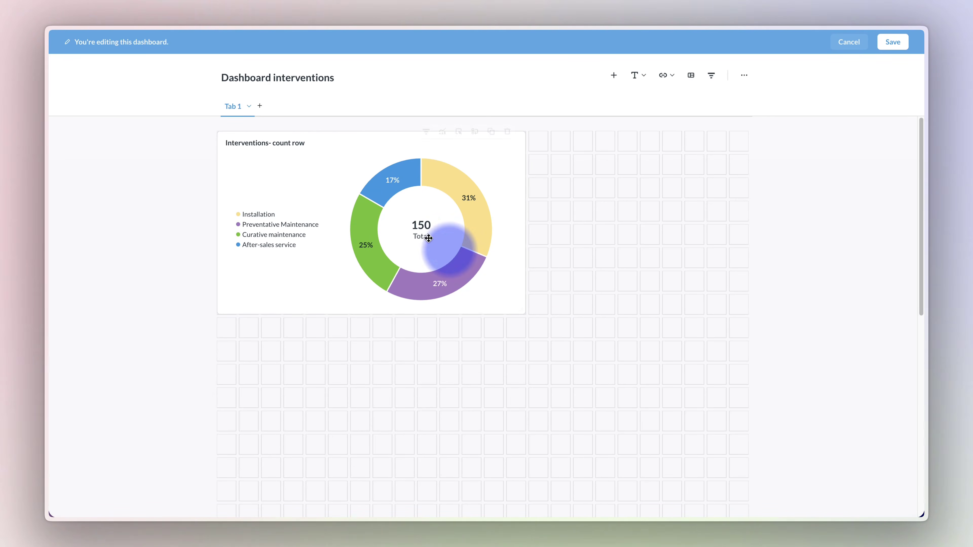
pyautogui.moveTo(332, 155); pyautogui.dragTo(419, 135)
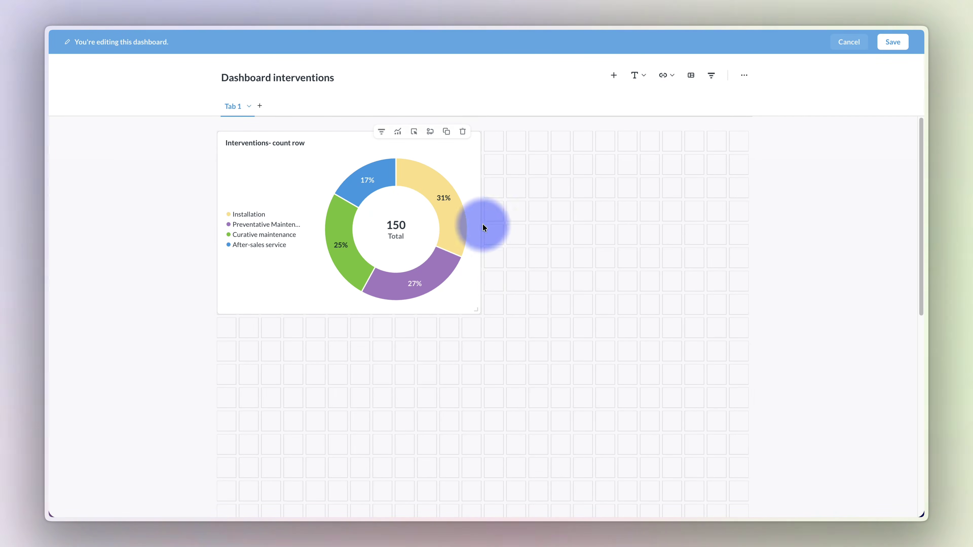
pyautogui.click(892, 41)
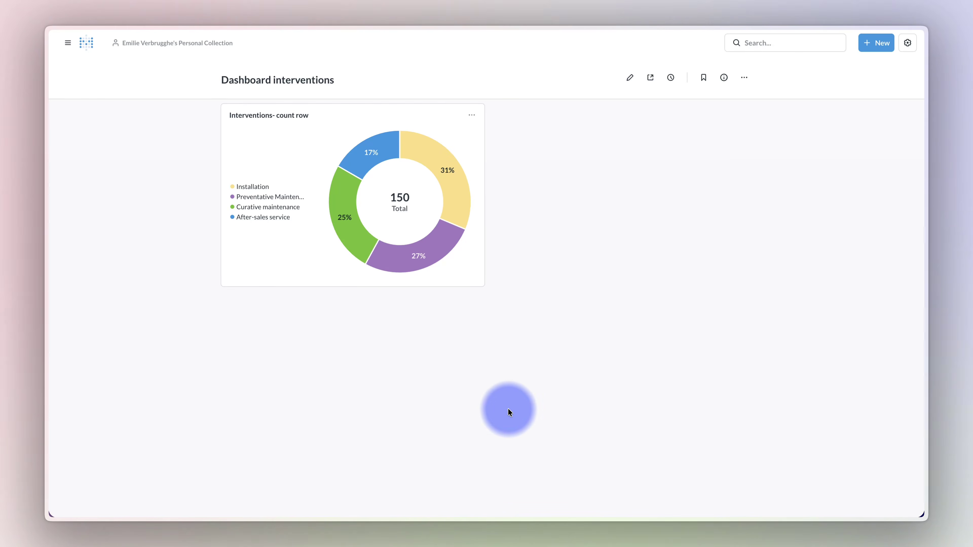
pyautogui.click(874, 44)
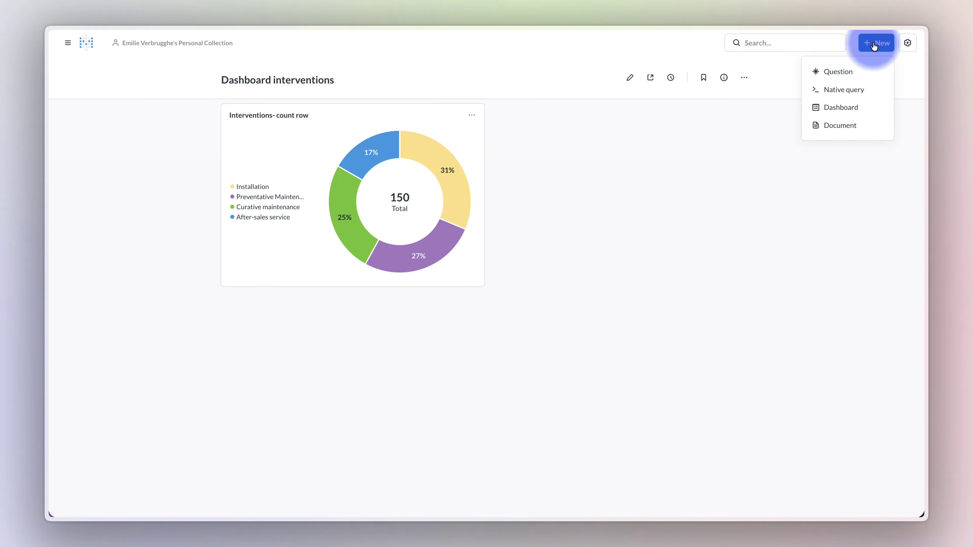
pyautogui.click(838, 71)
pyautogui.click(112, 239)
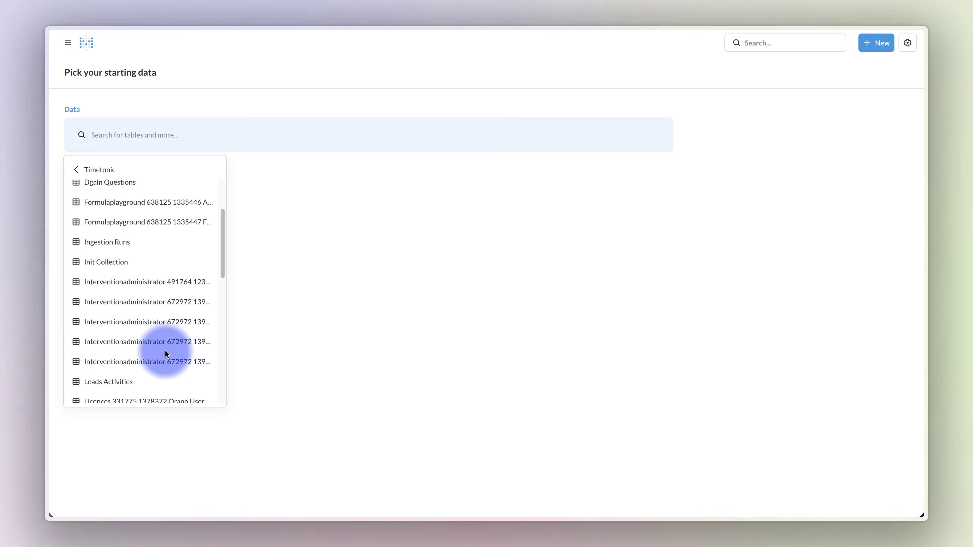
pyautogui.scroll(-1, 165, 351)
pyautogui.click(165, 354)
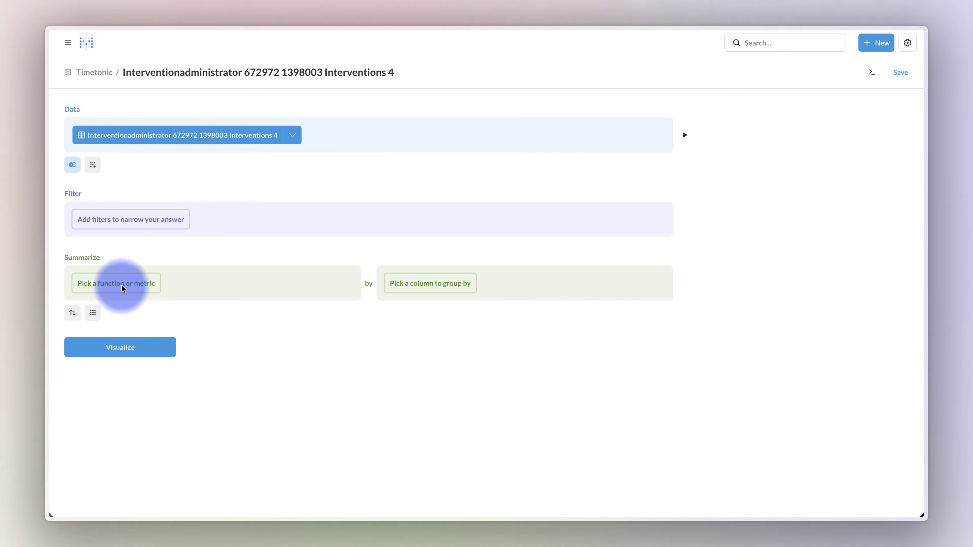
# Summarize the data by the cumulative sum of Total Hours grouped by F Assigned To Meta, and visualize the result
pyautogui.click(123, 288)
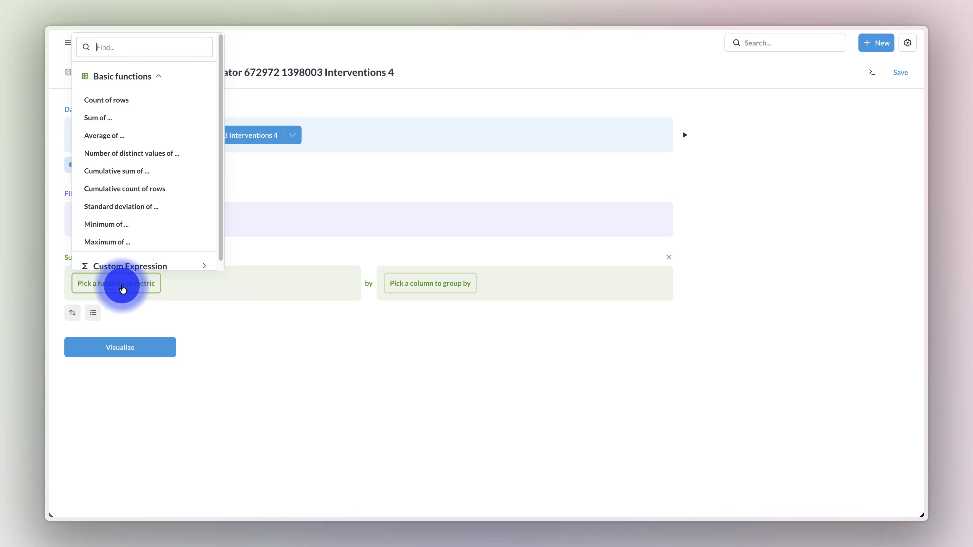
pyautogui.click(98, 171)
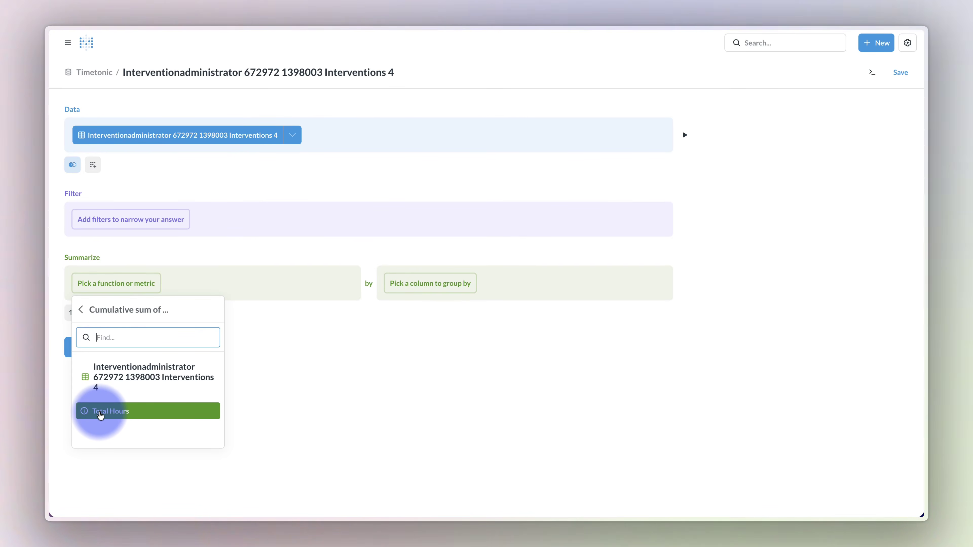
pyautogui.click(100, 412)
pyautogui.click(404, 288)
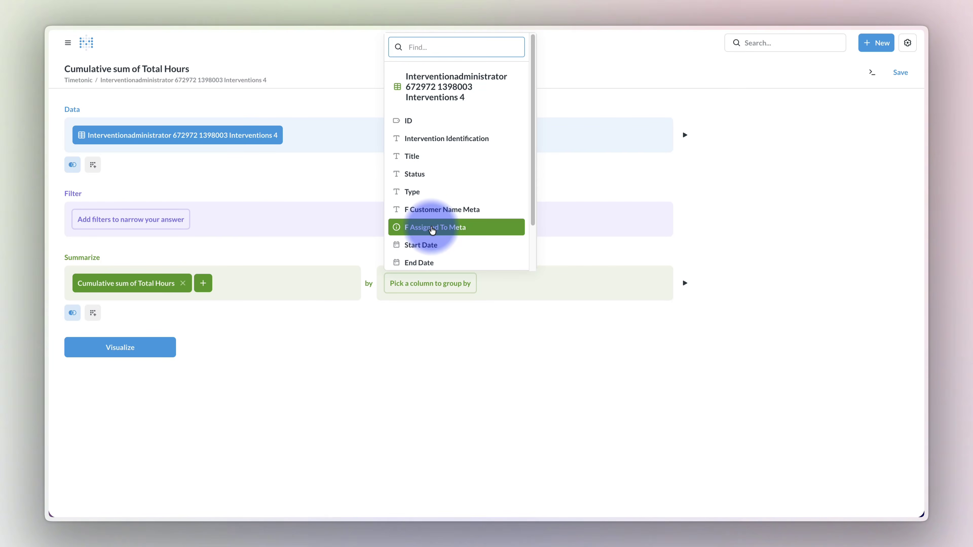
pyautogui.click(430, 231)
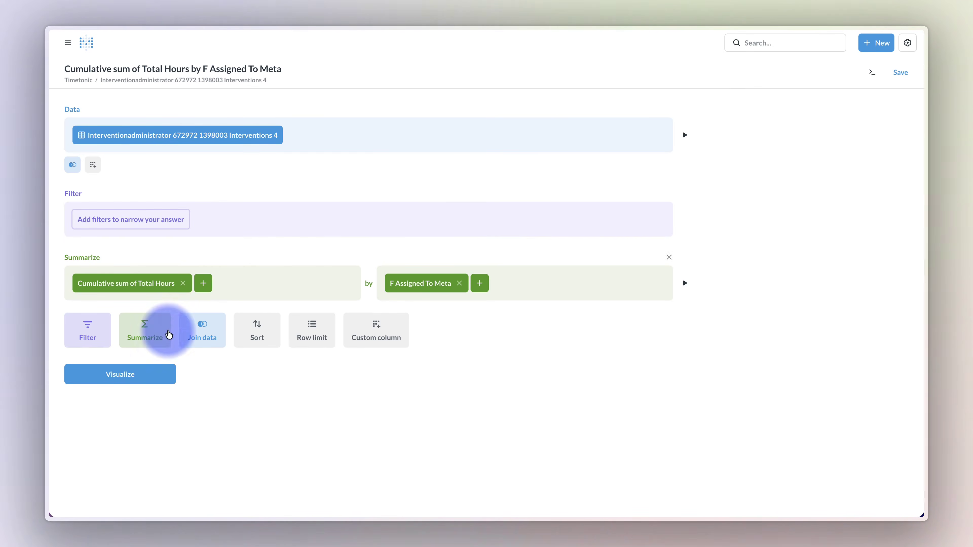
pyautogui.click(116, 371)
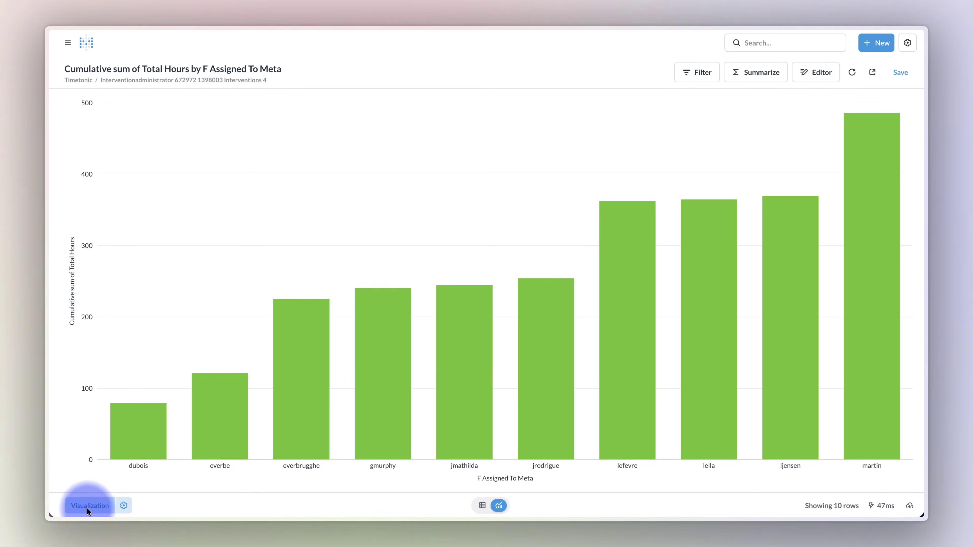
# Change the visualization of the cumulative hours question to a row chart
pyautogui.click(87, 505)
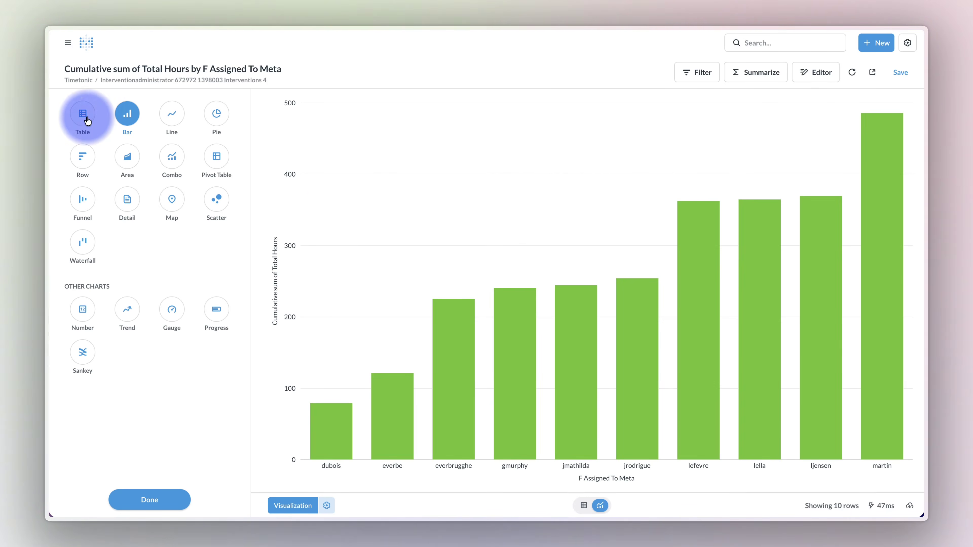
pyautogui.click(82, 156)
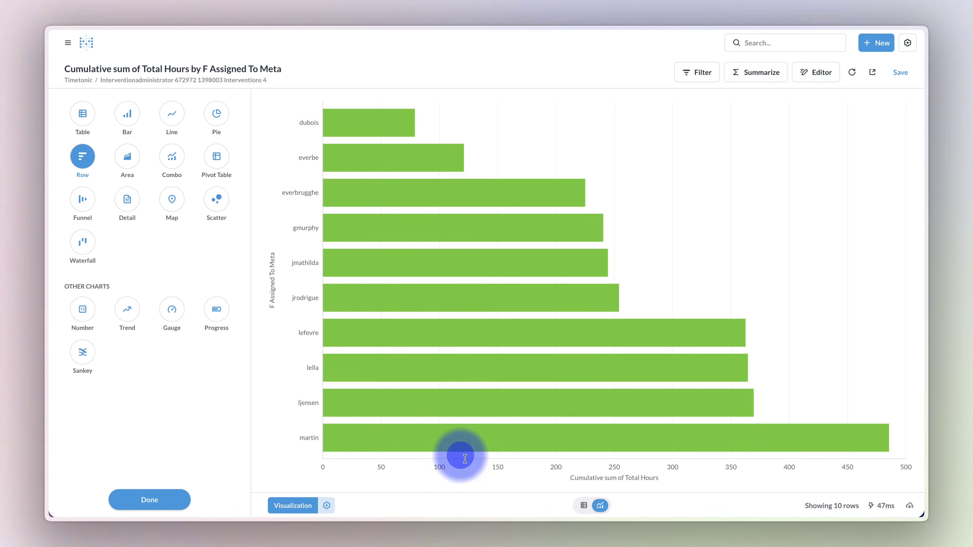
pyautogui.click(120, 505)
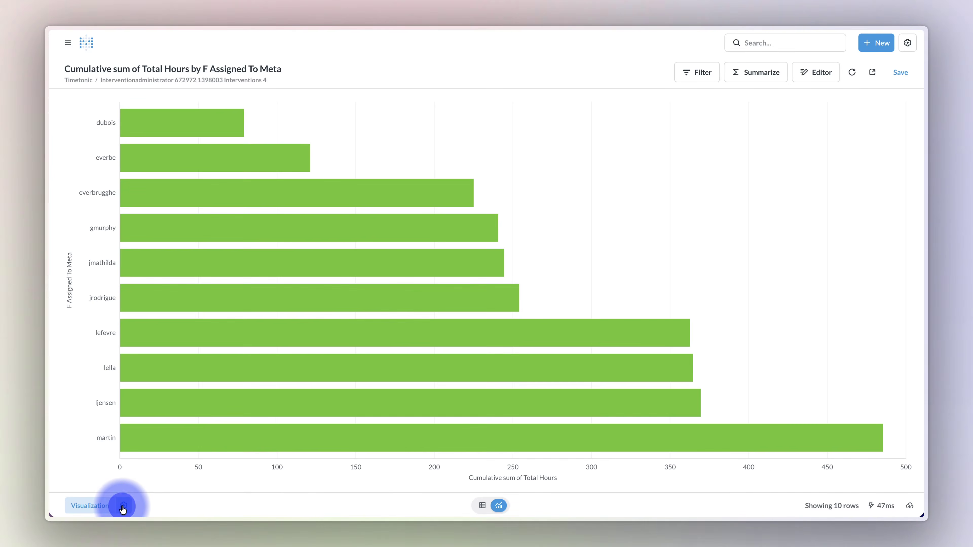
# Format the cumulative sum of Total Hours values in the row chart with the suffix " hours"
pyautogui.click(122, 505)
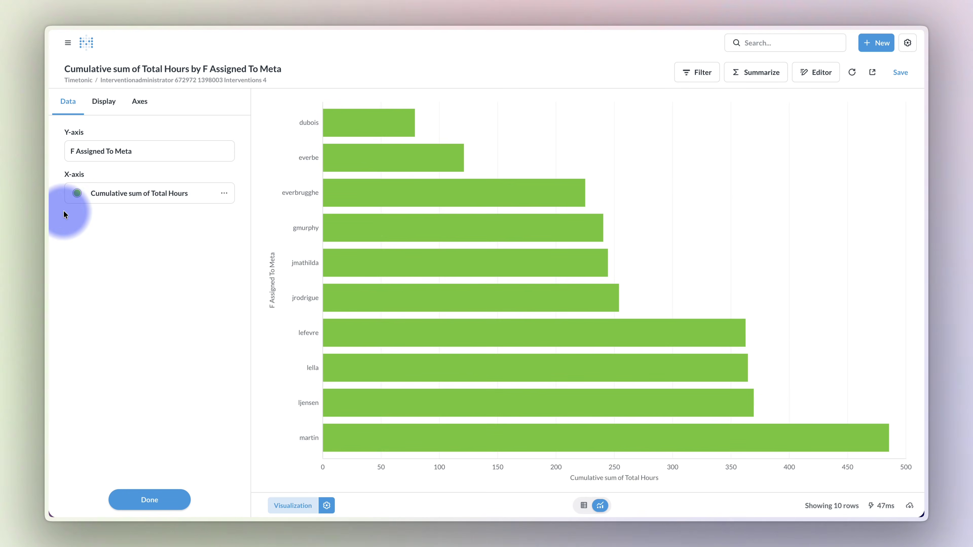
pyautogui.click(102, 100)
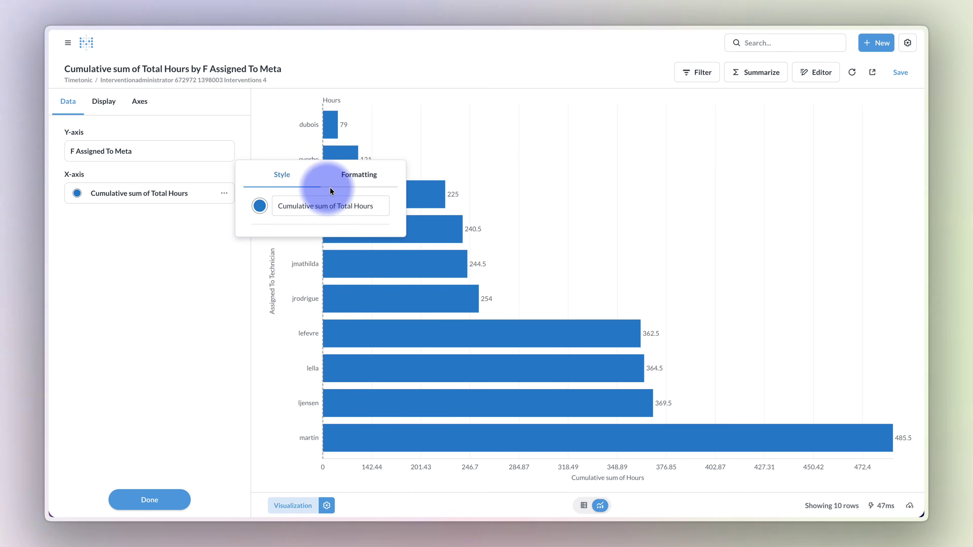
pyautogui.click(356, 176)
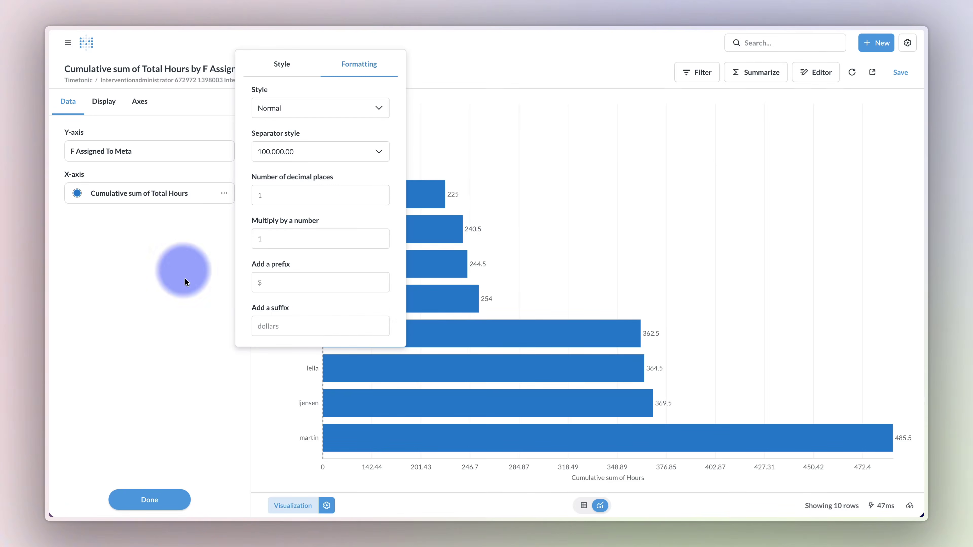
pyautogui.click(283, 324)
pyautogui.write('hours')
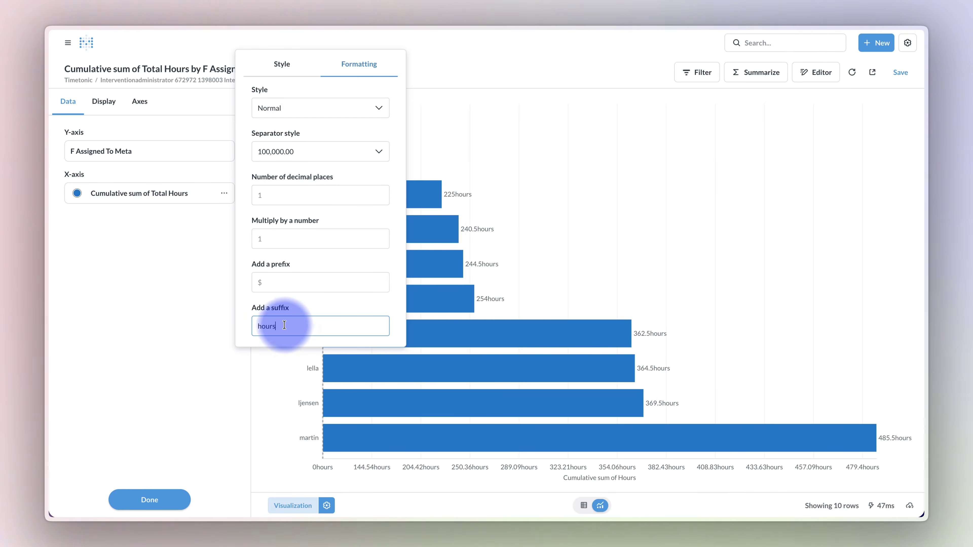
pyautogui.click(258, 324)
pyautogui.click(277, 236)
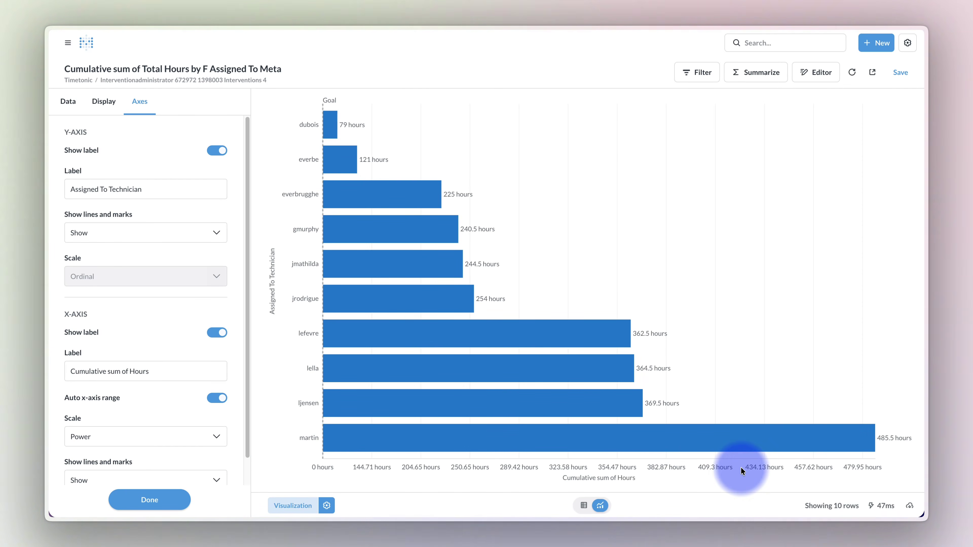
# Save the question as "Intervention - Cumulative sum of Total Hours by technicien" in Dashboard interventions
pyautogui.click(901, 73)
pyautogui.tripleClick(385, 218)
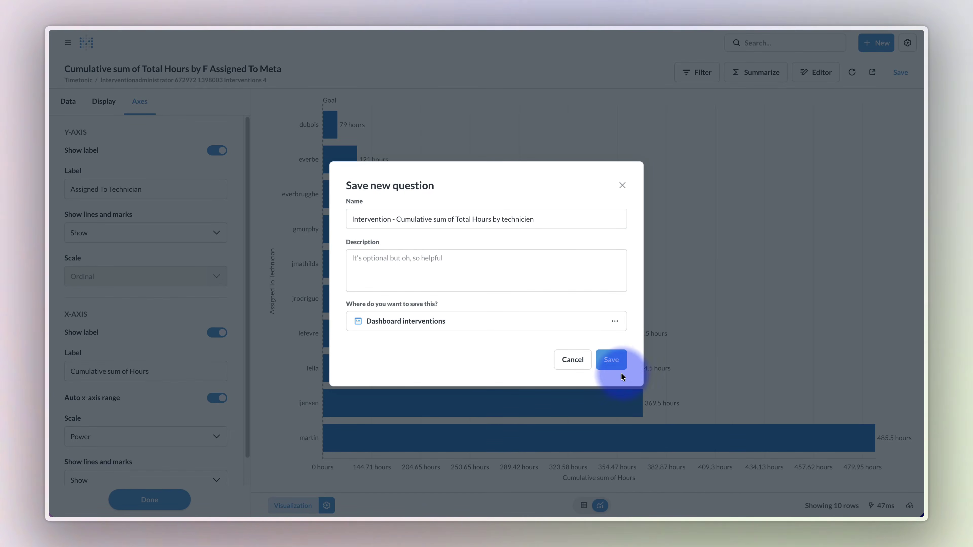
pyautogui.click(614, 360)
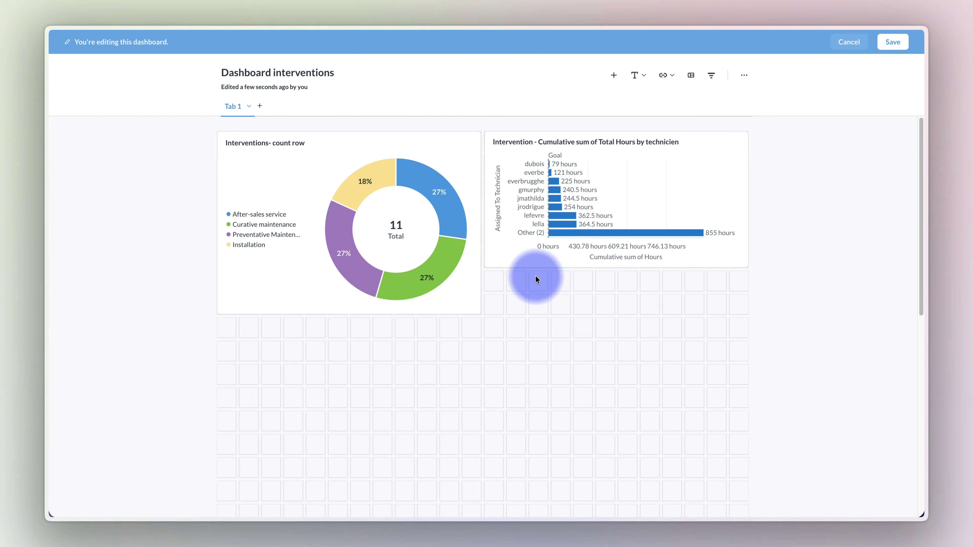
# Place the cumulative hours card above the pie chart card and enlarge it to the full dashboard width
pyautogui.moveTo(530, 255); pyautogui.dragTo(297, 264)
pyautogui.moveTo(496, 266); pyautogui.dragTo(727, 352)
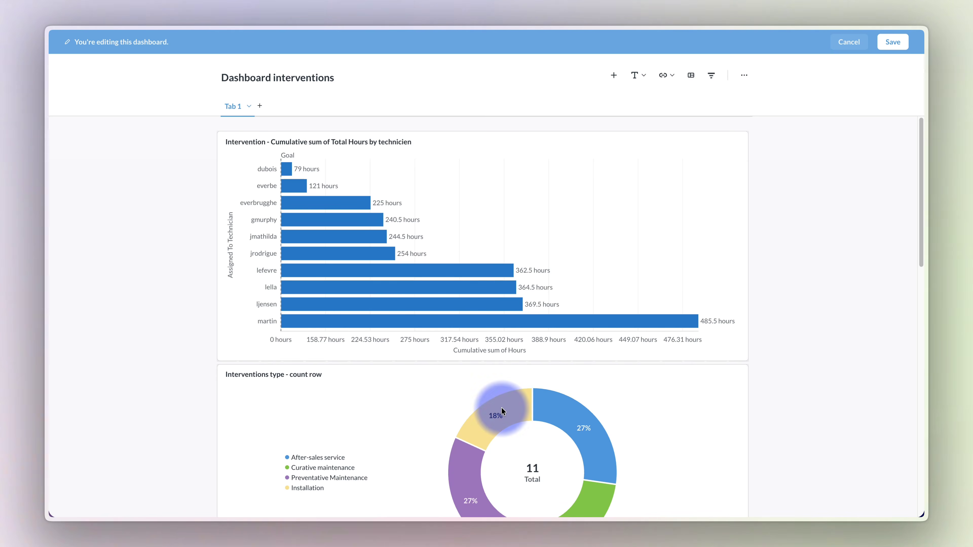
# Add a Date picker filter to the dashboard and connect it to the End Date column of both cards
pyautogui.click(711, 81)
pyautogui.click(564, 108)
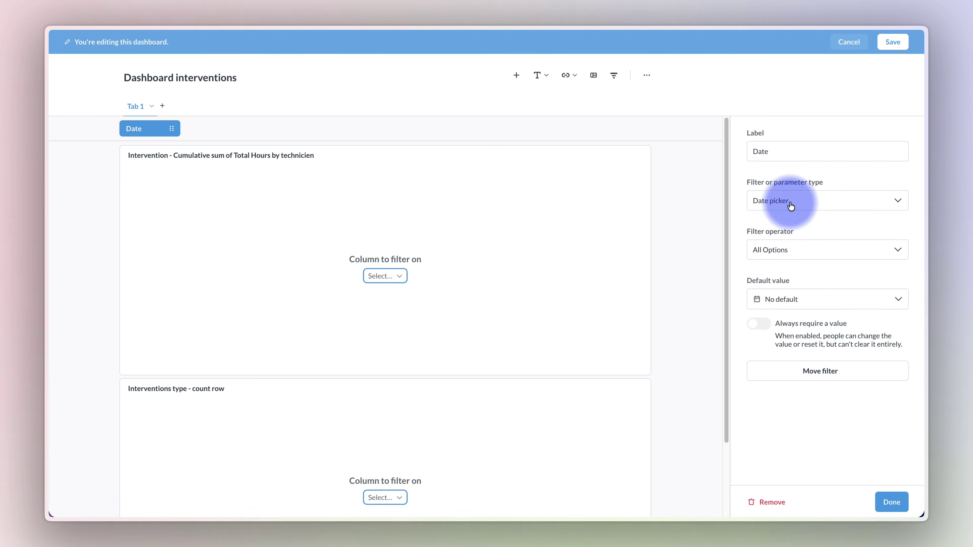
pyautogui.scroll(-2, 398, 184)
pyautogui.click(398, 185)
pyautogui.click(408, 253)
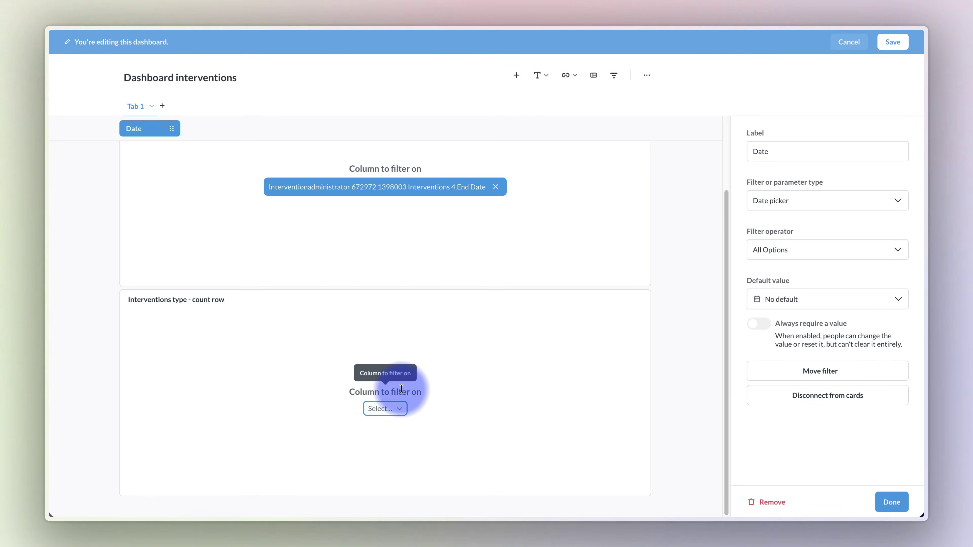
pyautogui.click(389, 407)
pyautogui.click(435, 479)
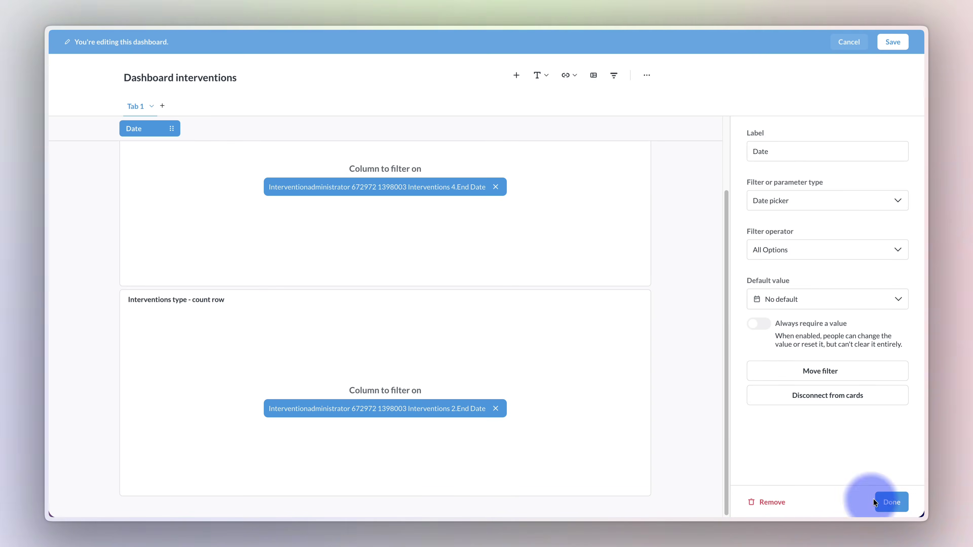
# Set the Date filter's default value to Previous 30 days and save the dashboard
pyautogui.click(803, 301)
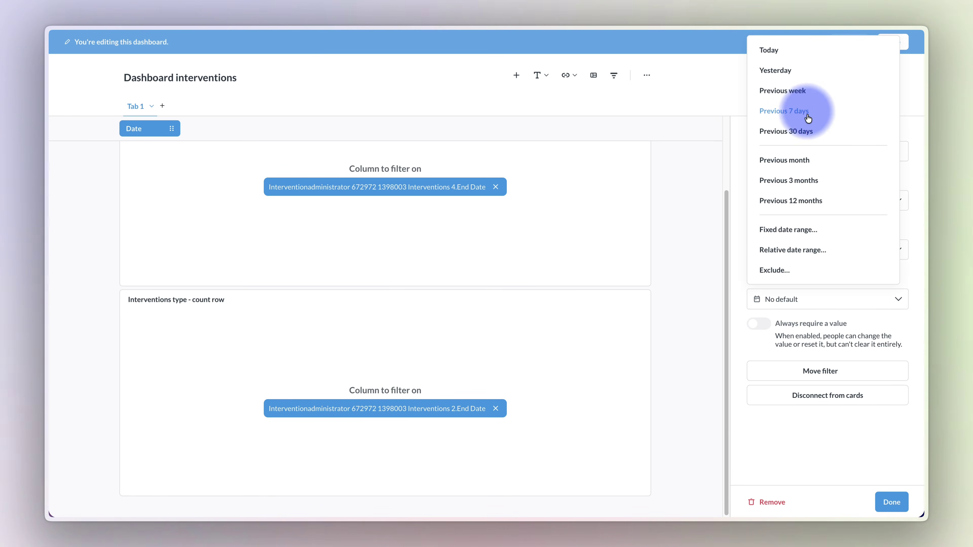
pyautogui.click(804, 132)
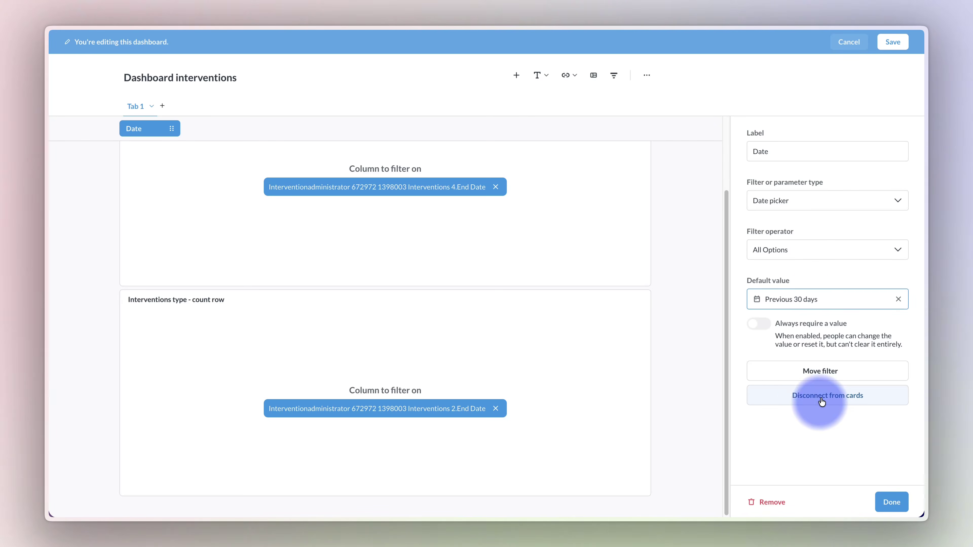
pyautogui.click(689, 228)
pyautogui.click(889, 43)
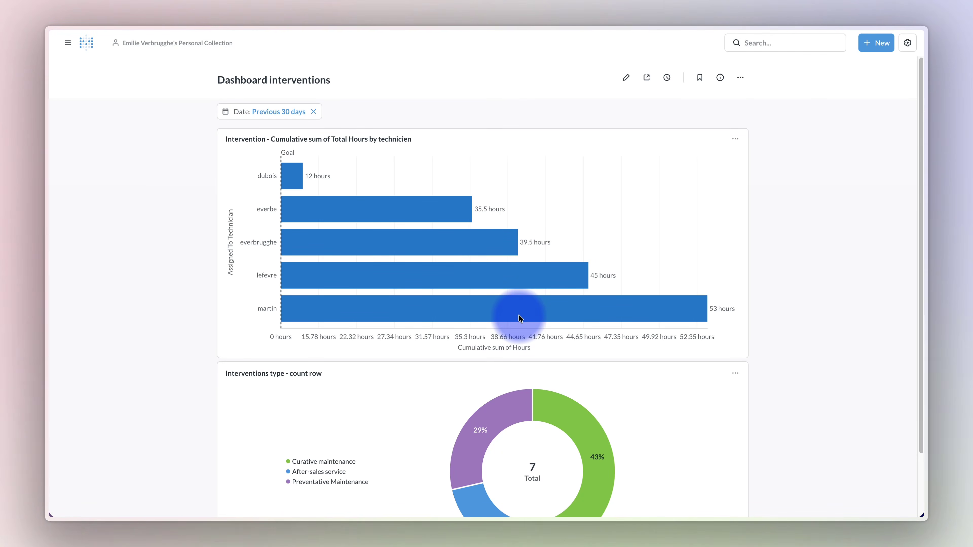
# Filter the dashboard's Date by the current quarter, then switch it to the current year
pyautogui.click(274, 112)
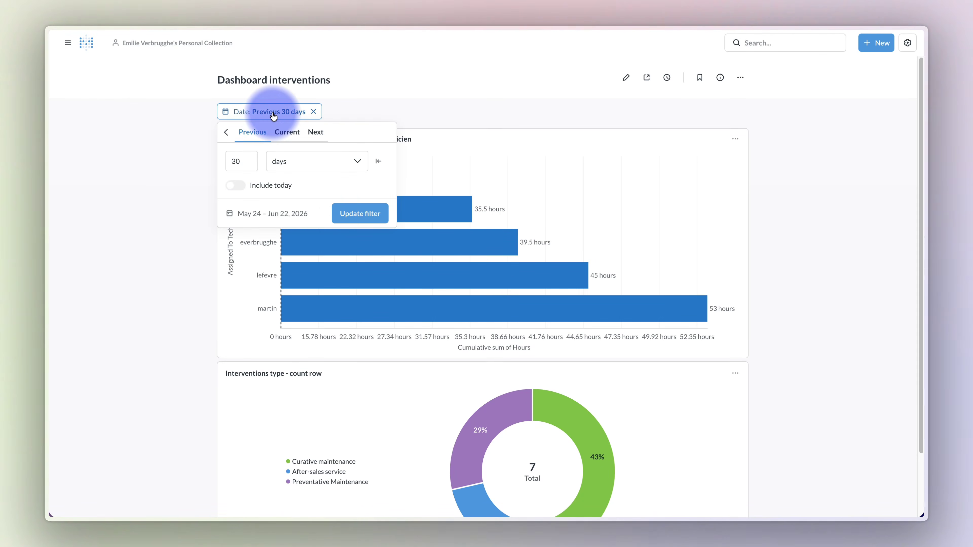
pyautogui.click(284, 132)
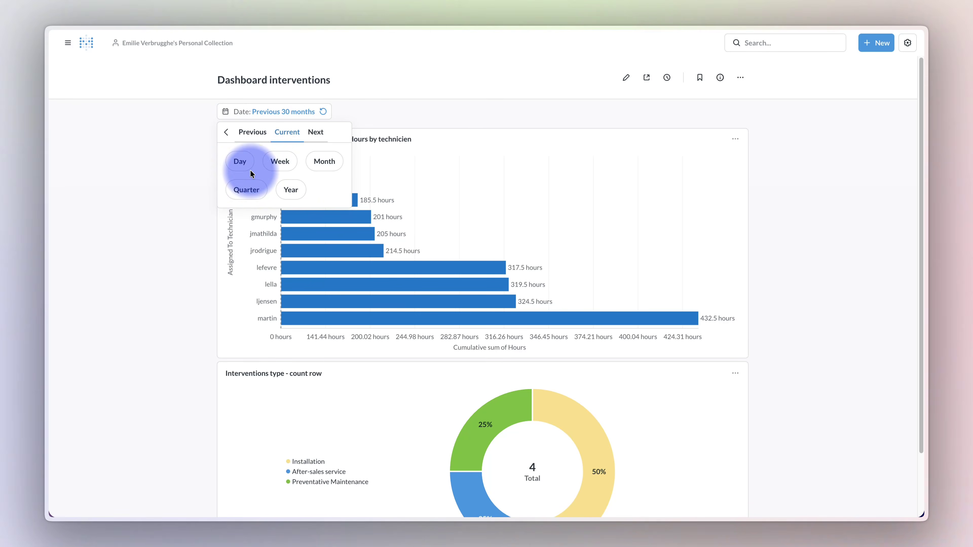
pyautogui.click(247, 190)
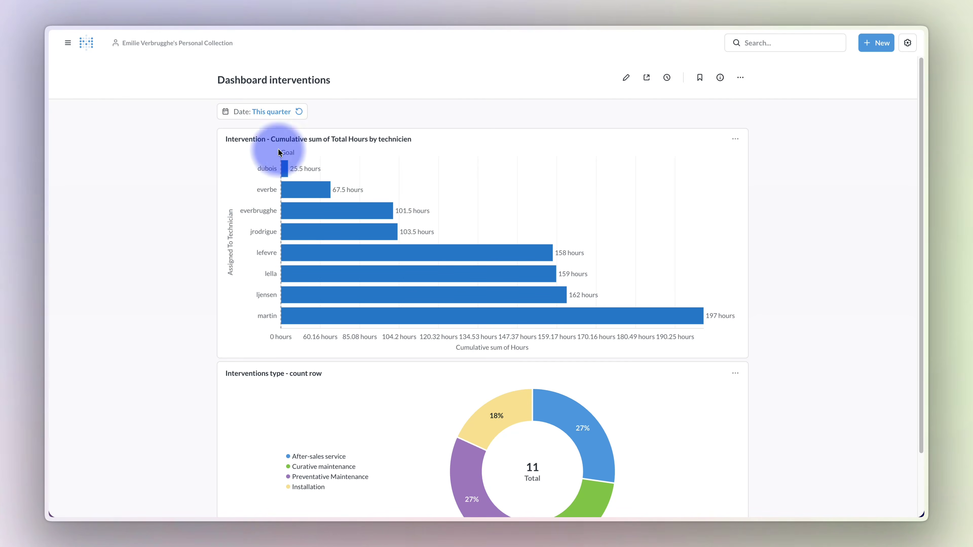
pyautogui.click(272, 111)
pyautogui.click(292, 189)
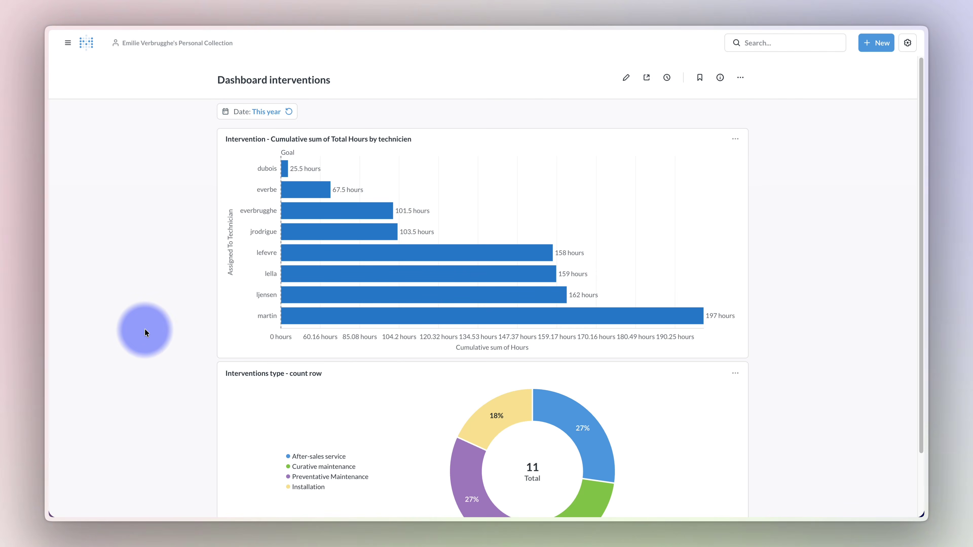
# Reset the dashboard's Date filter to its default, Previous 30 days
pyautogui.click(289, 111)
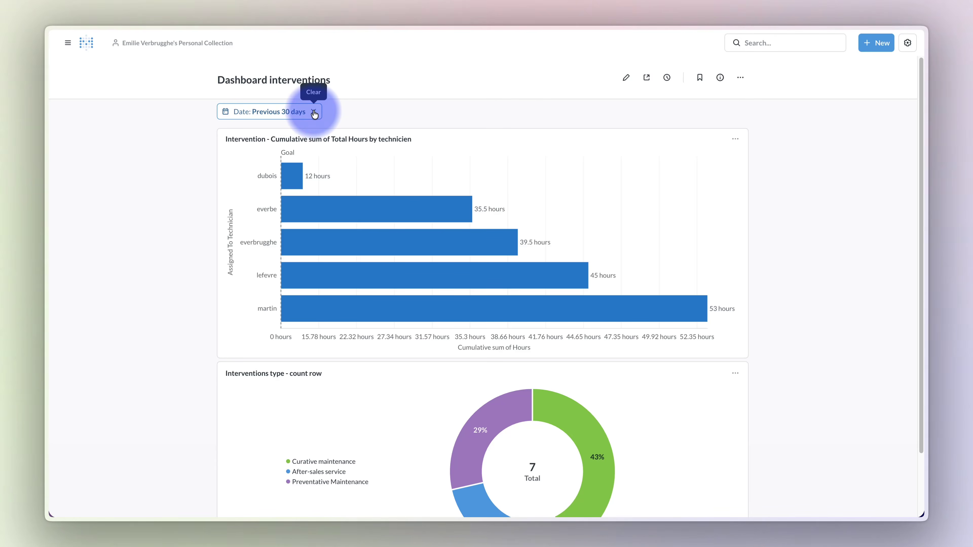
pyautogui.click(314, 112)
pyautogui.click(867, 76)
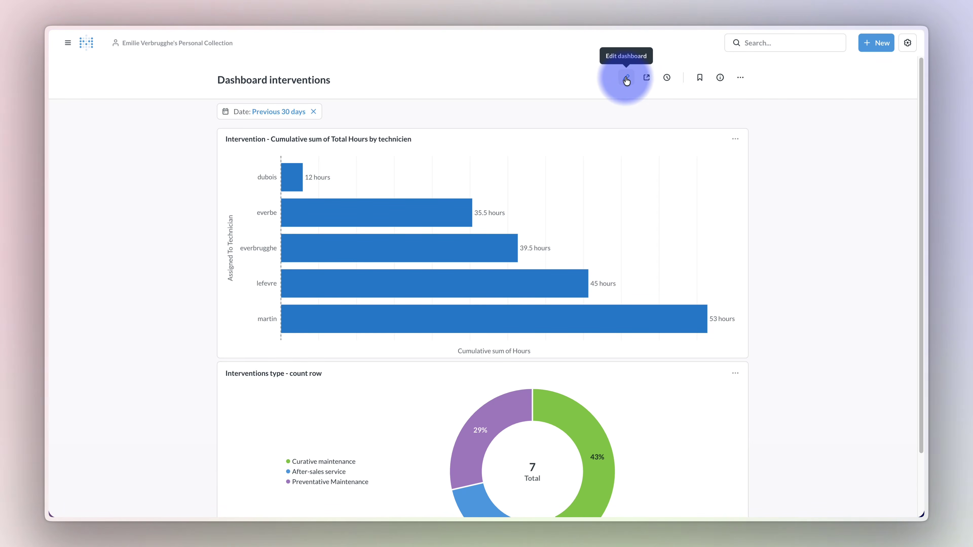
# Add a heading card reading "Dashboard tracking interventions" and place it at the top of the dashboard, above the cumulative hours chart
pyautogui.click(626, 79)
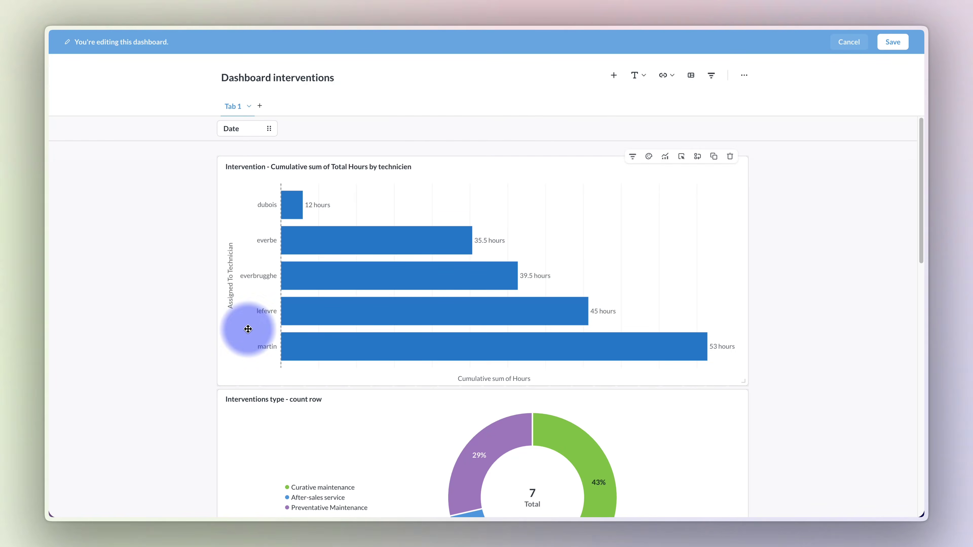
pyautogui.click(645, 77)
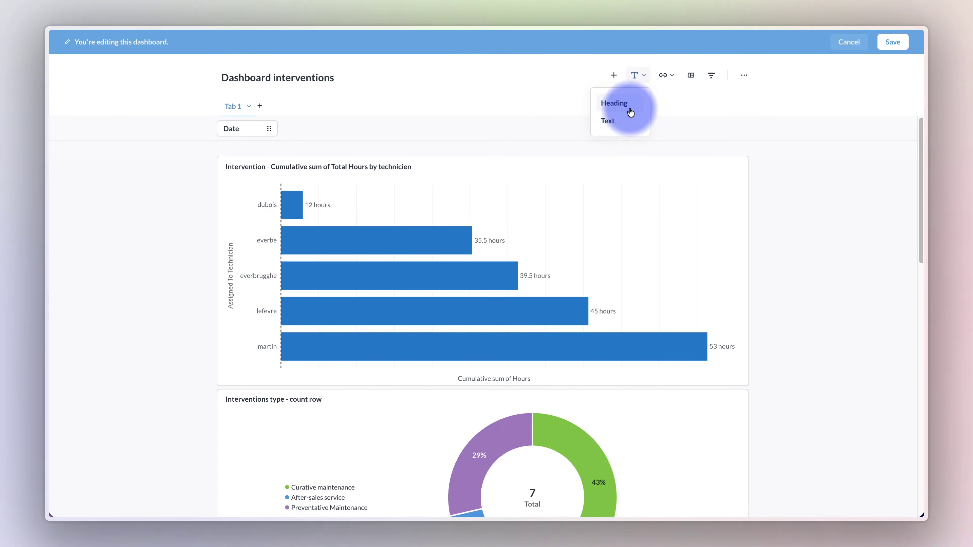
pyautogui.click(614, 103)
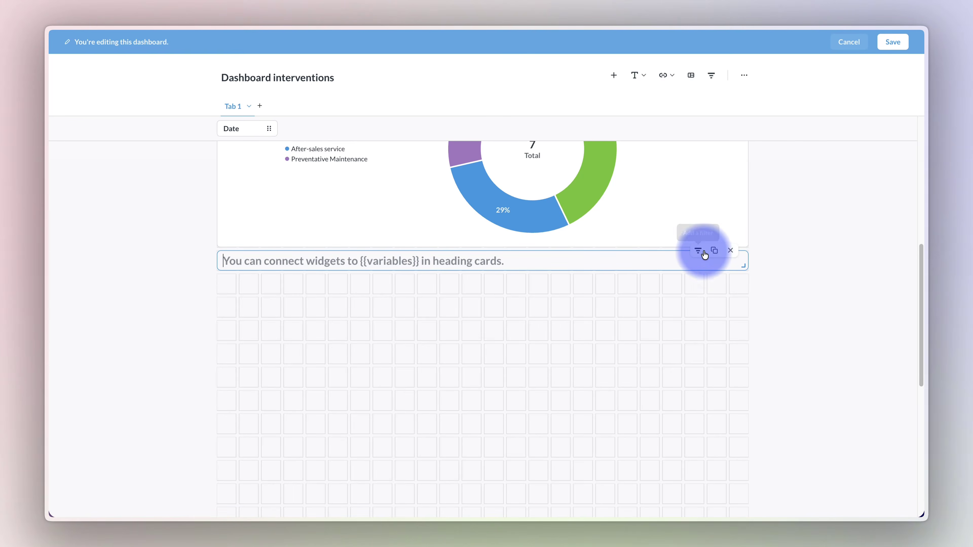
pyautogui.moveTo(701, 254); pyautogui.dragTo(634, 170)
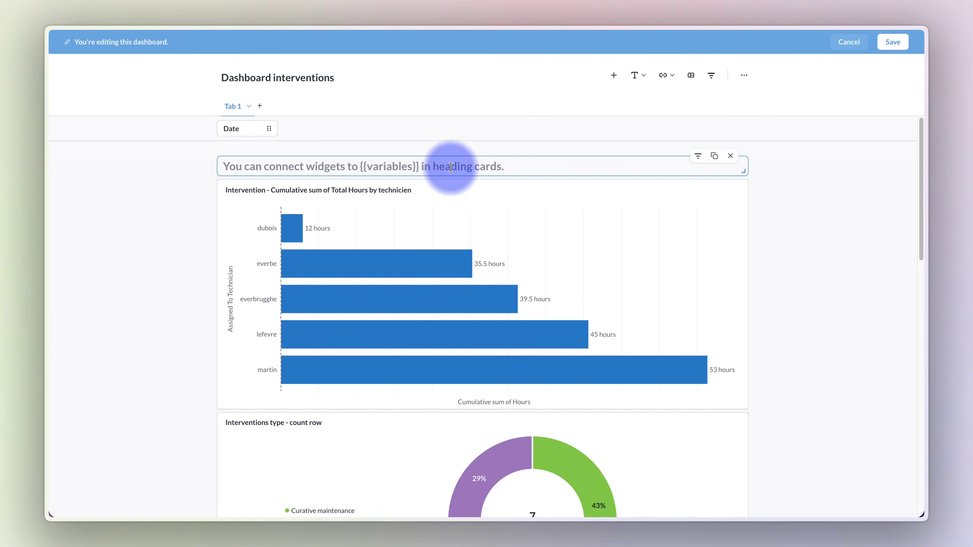
pyautogui.click(730, 156)
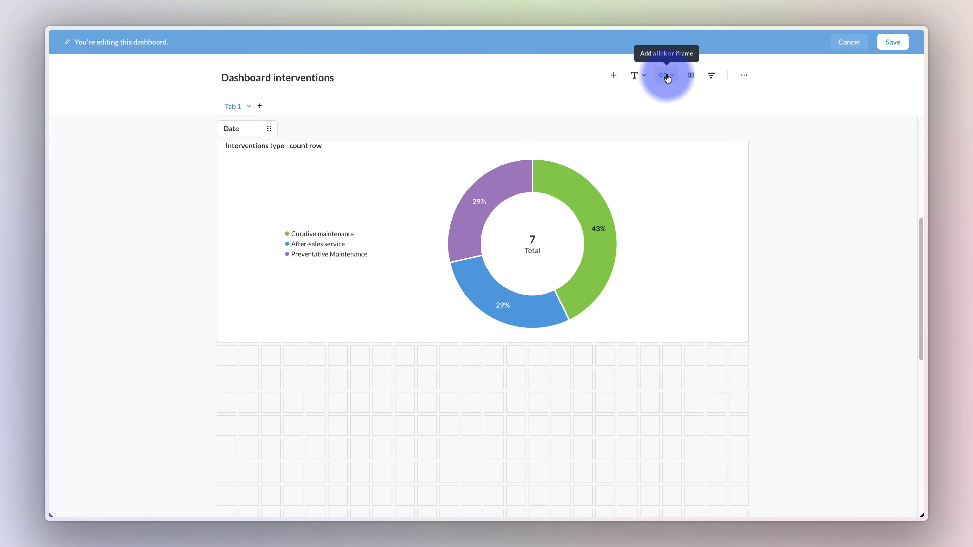
# Add a four-question section with the heading "test" below the pie chart and fill its first placeholder with the Orders + People question
pyautogui.click(689, 76)
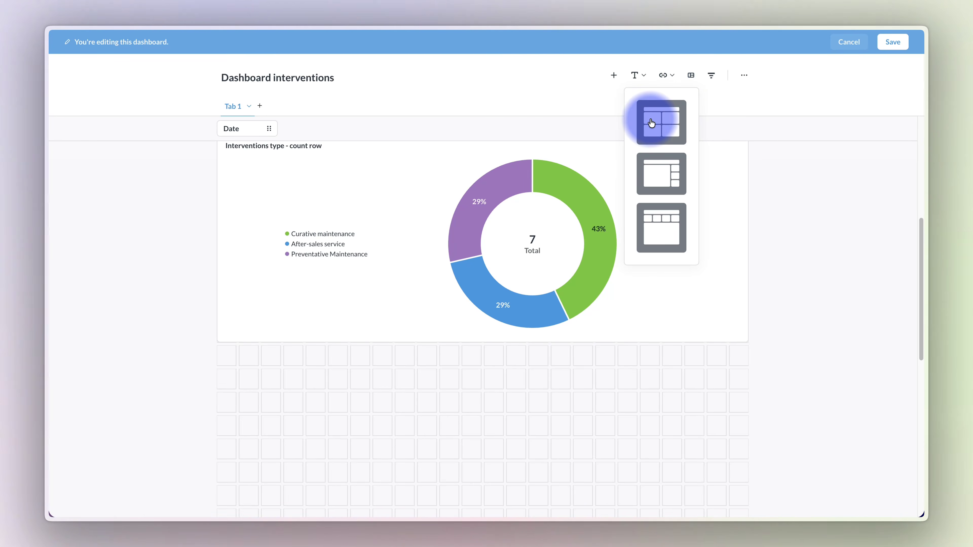
pyautogui.click(651, 122)
pyautogui.scroll(-3, 484, 299)
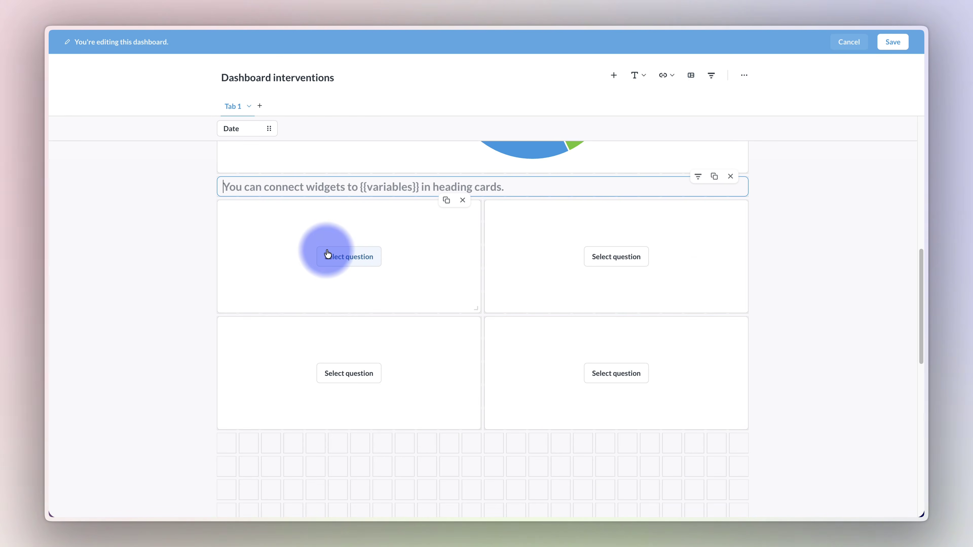
pyautogui.click(369, 265)
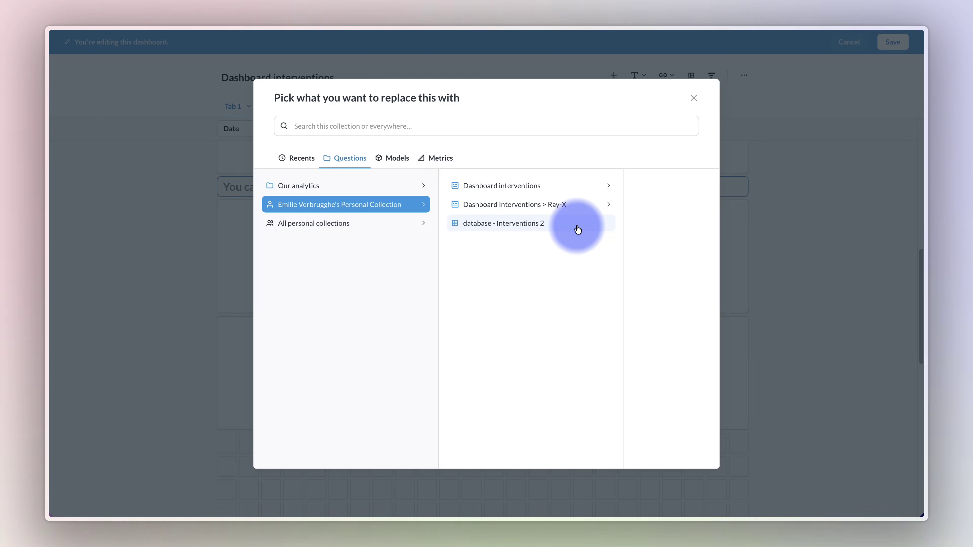
# Make the dashboard full width and save it
pyautogui.click(744, 75)
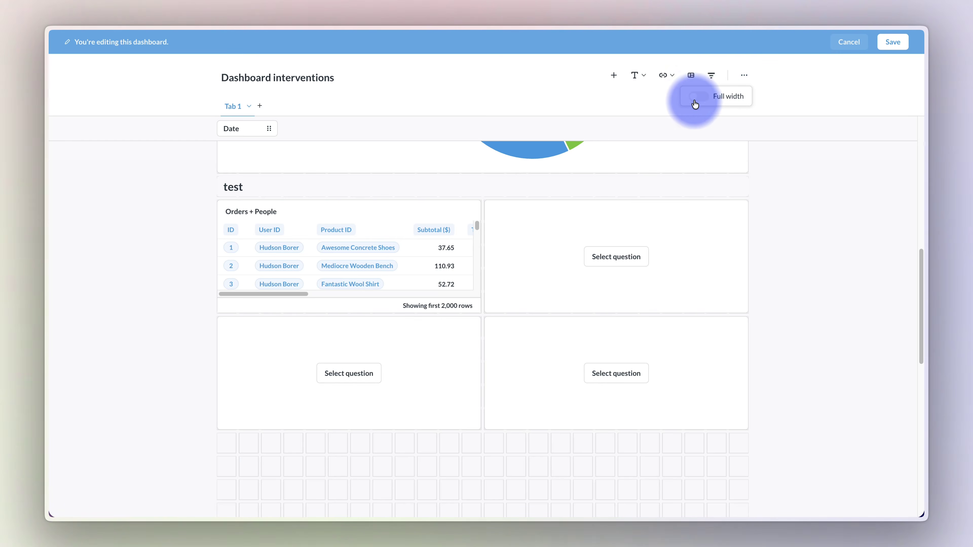
pyautogui.click(695, 96)
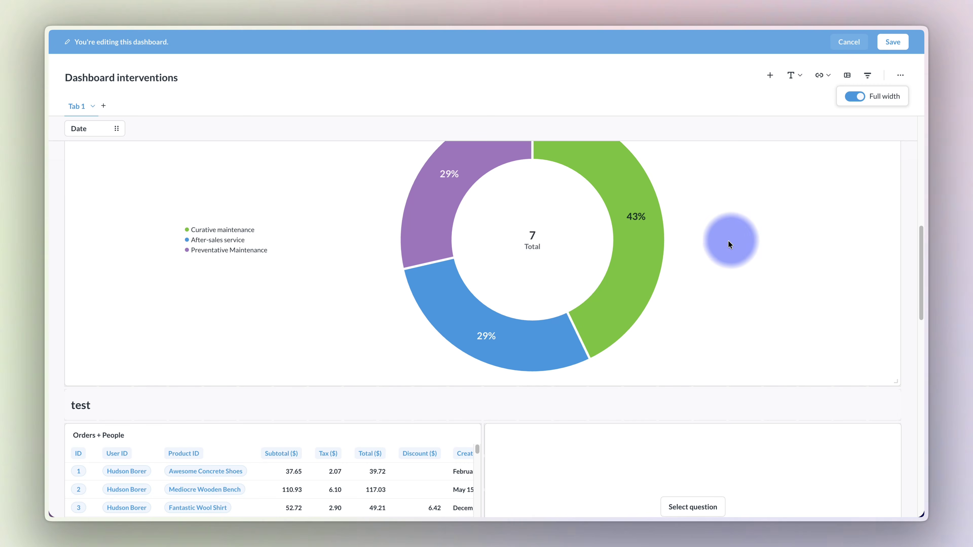
pyautogui.click(887, 42)
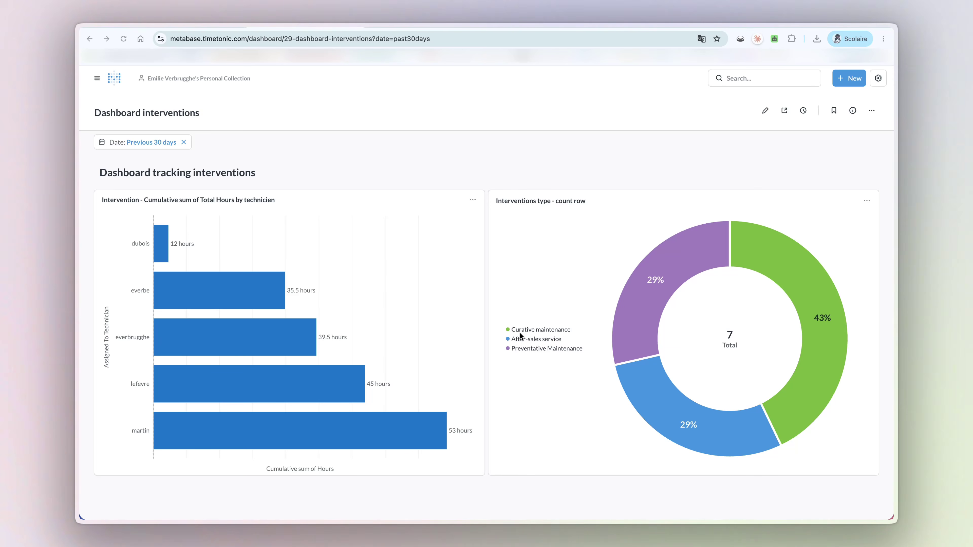
# Publish the dashboard for embedding with guest authentication, keeping the Date parameter set to Editable
pyautogui.click(783, 110)
pyautogui.click(730, 192)
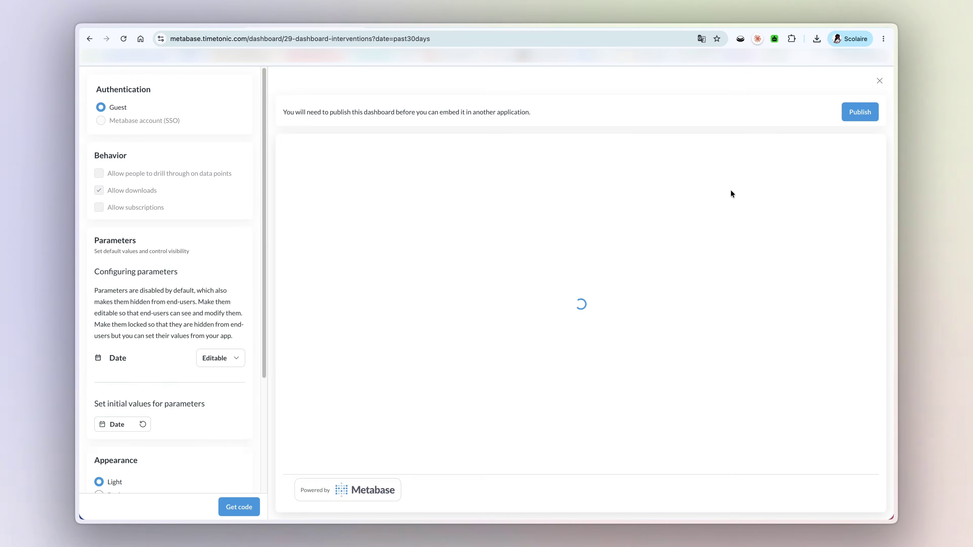
pyautogui.click(854, 117)
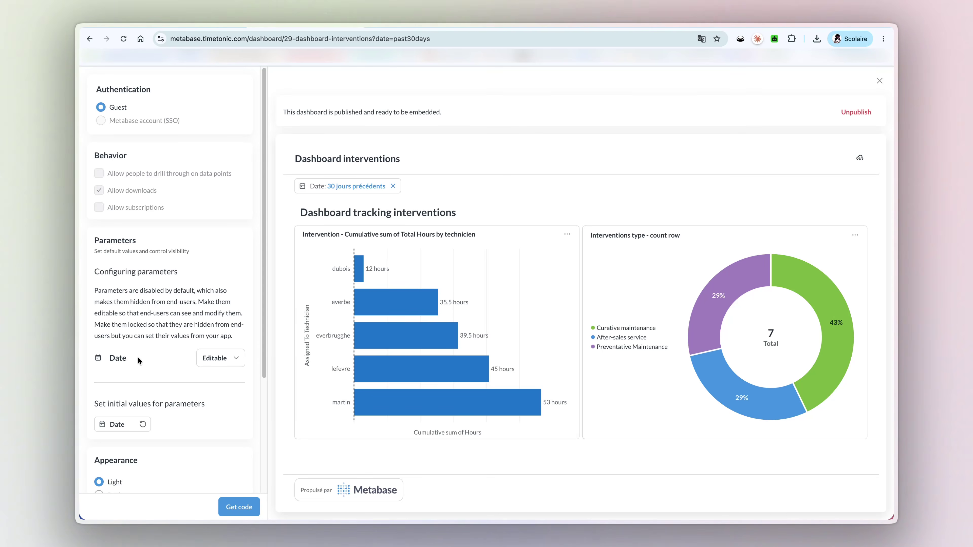
pyautogui.click(232, 363)
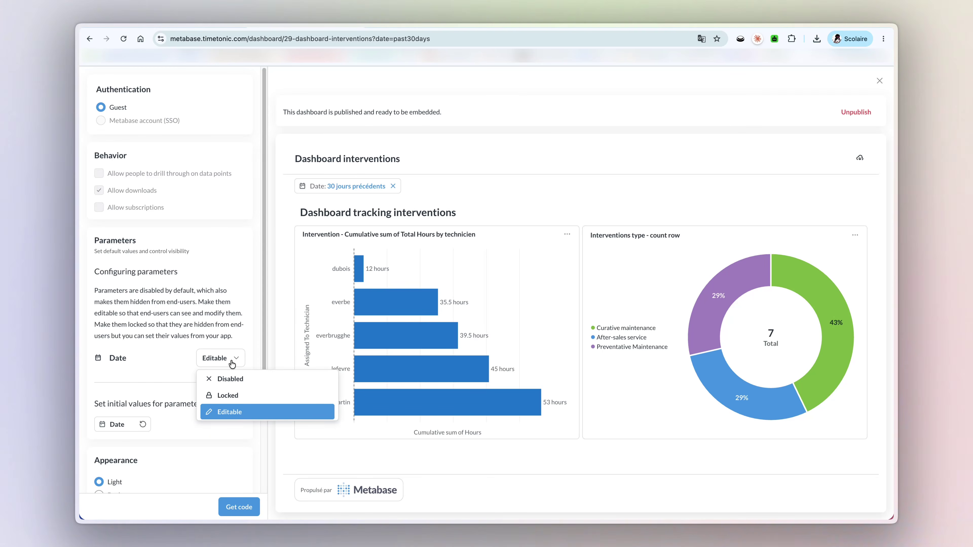
pyautogui.click(230, 411)
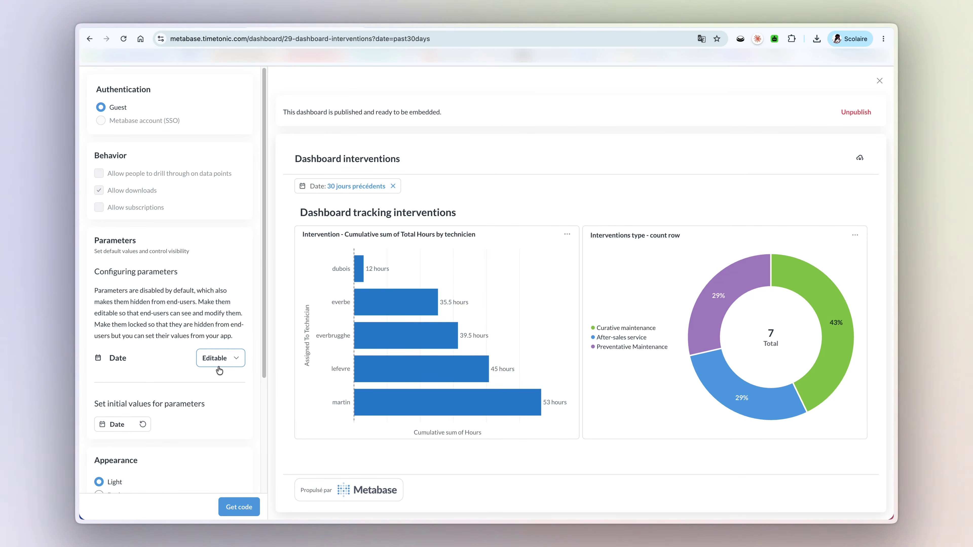
# Copy the web address of the published dashboard
pyautogui.click(298, 39)
pyautogui.press('super+c')
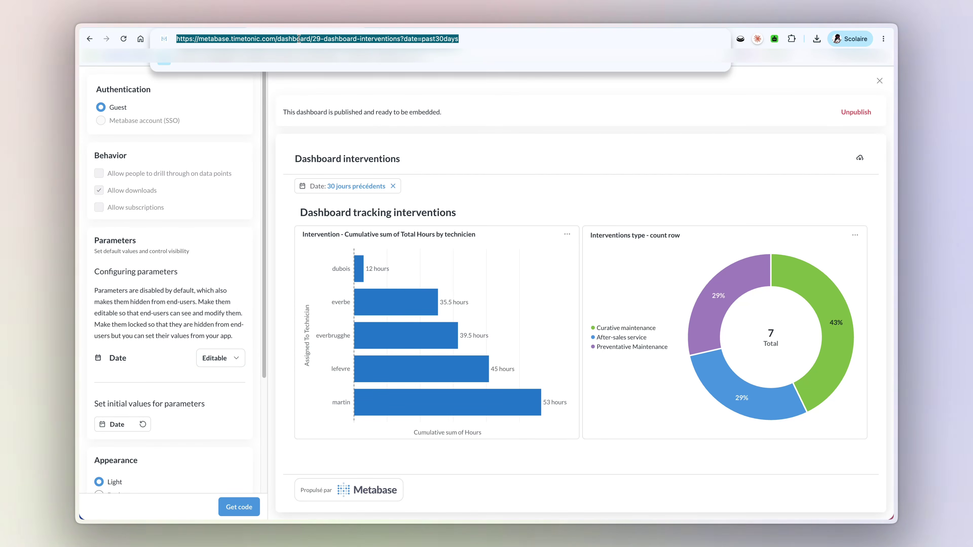
pyautogui.rightClick(298, 39)
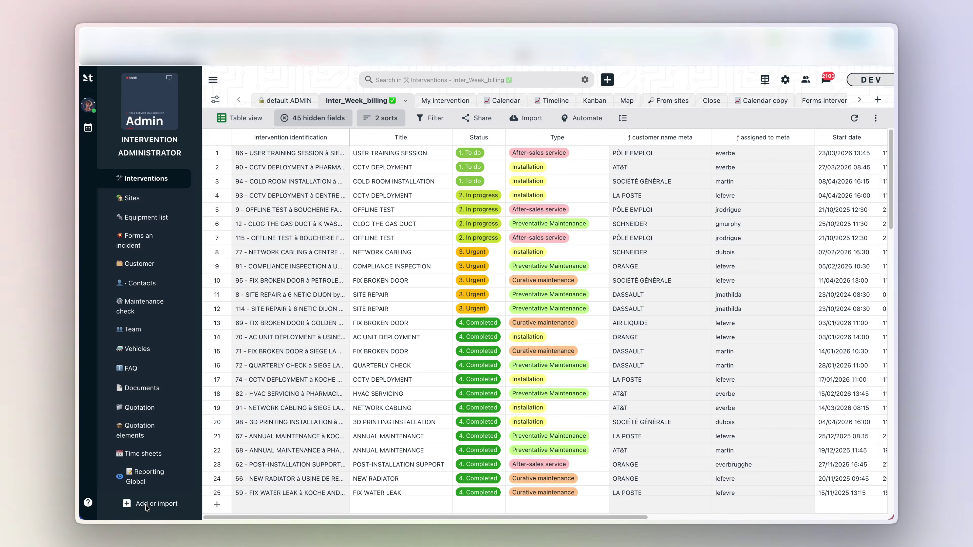
# In the TimeTonic Intervention Administrator workspace, add a dashboard named dashboard_interventions that uses the copied Metabase address as its link
pyautogui.click(145, 507)
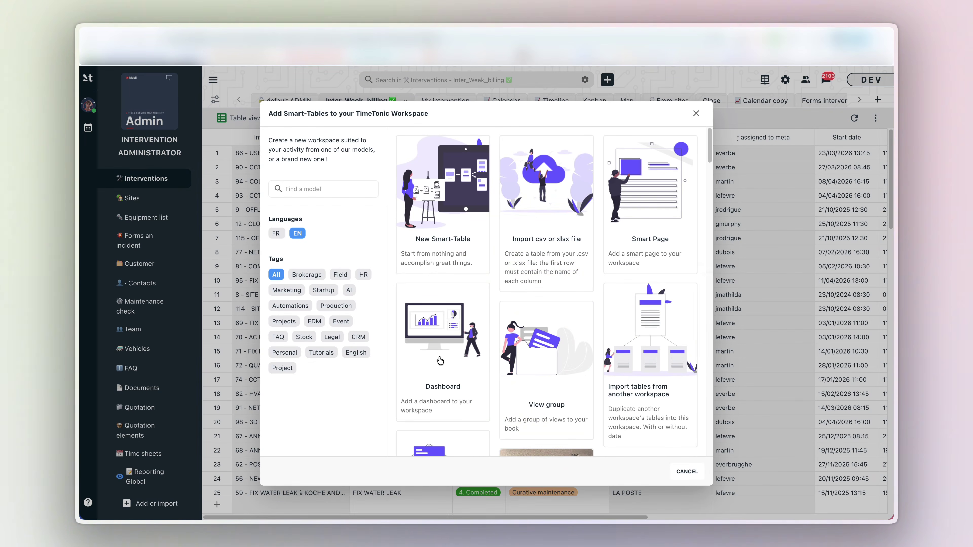
pyautogui.click(435, 368)
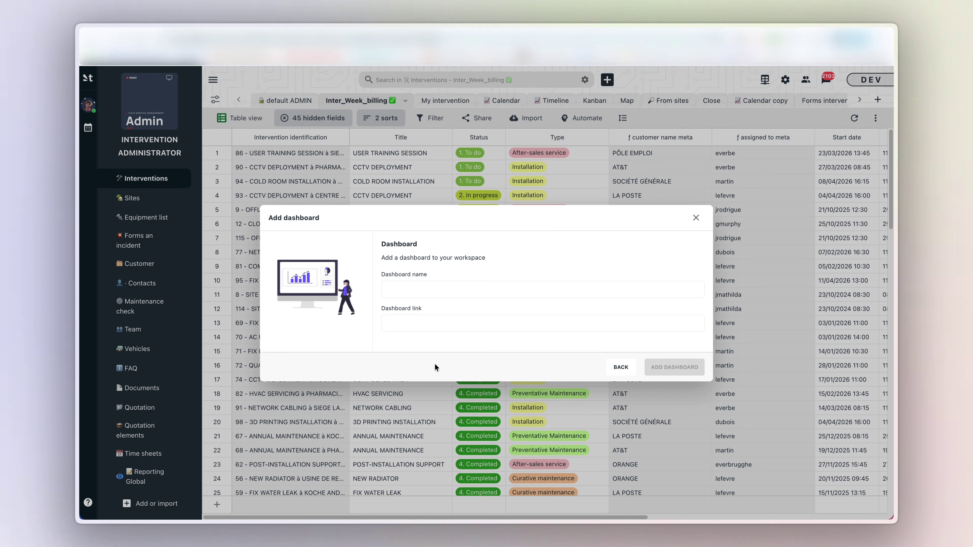
pyautogui.write('dashboard_interventions')
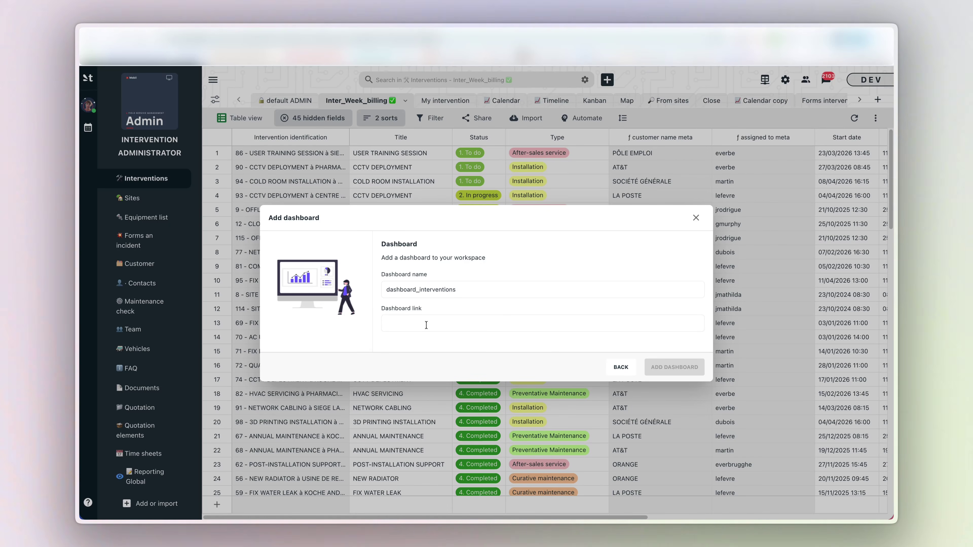
pyautogui.press('super+v')
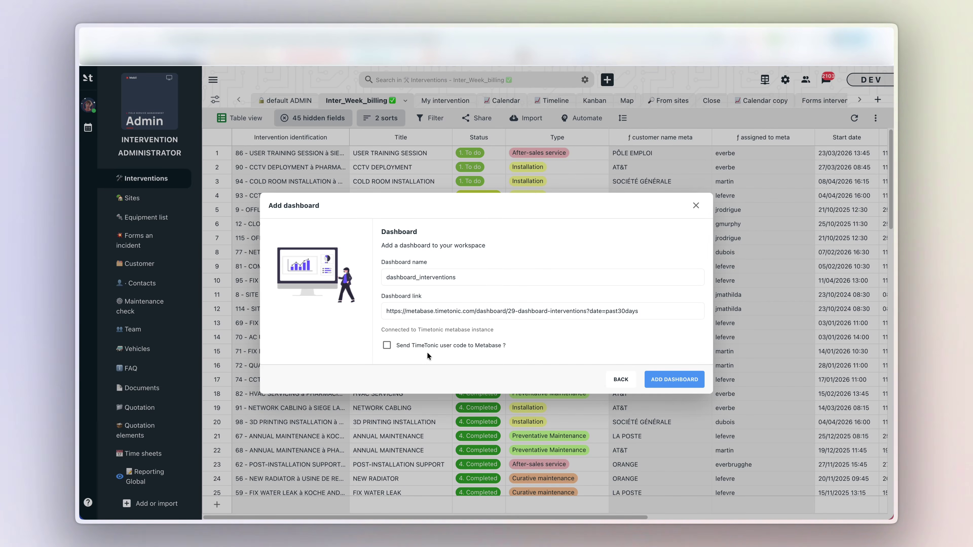
pyautogui.click(670, 383)
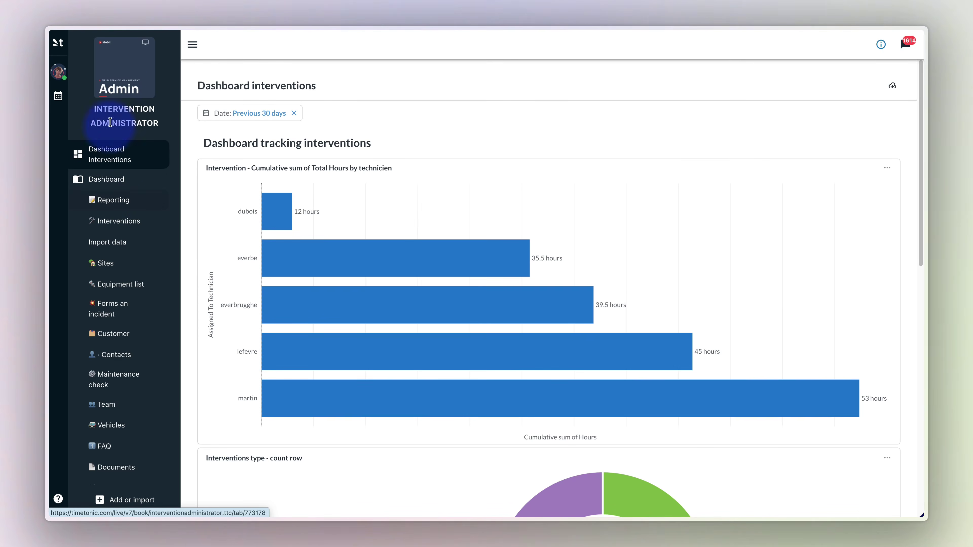
pyautogui.click(161, 263)
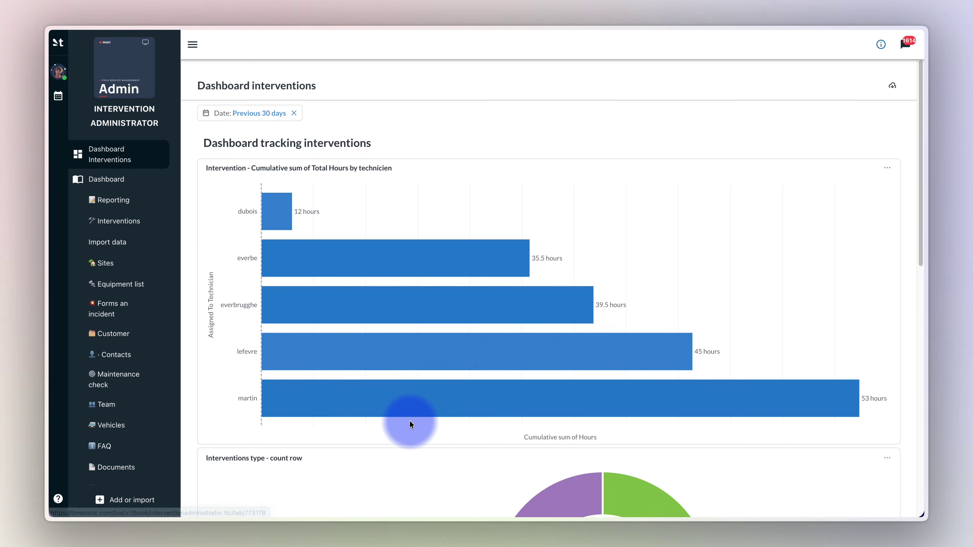
pyautogui.scroll(-2, 569, 369)
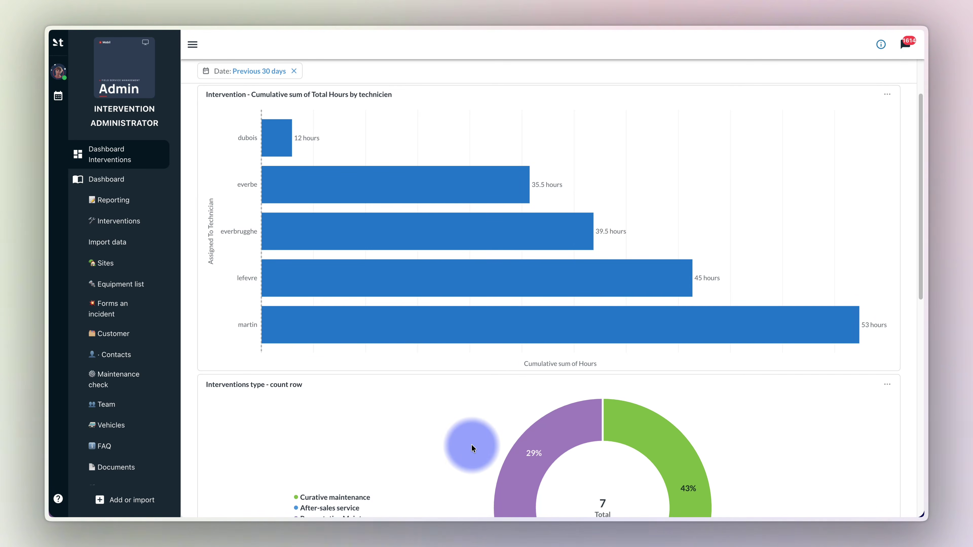